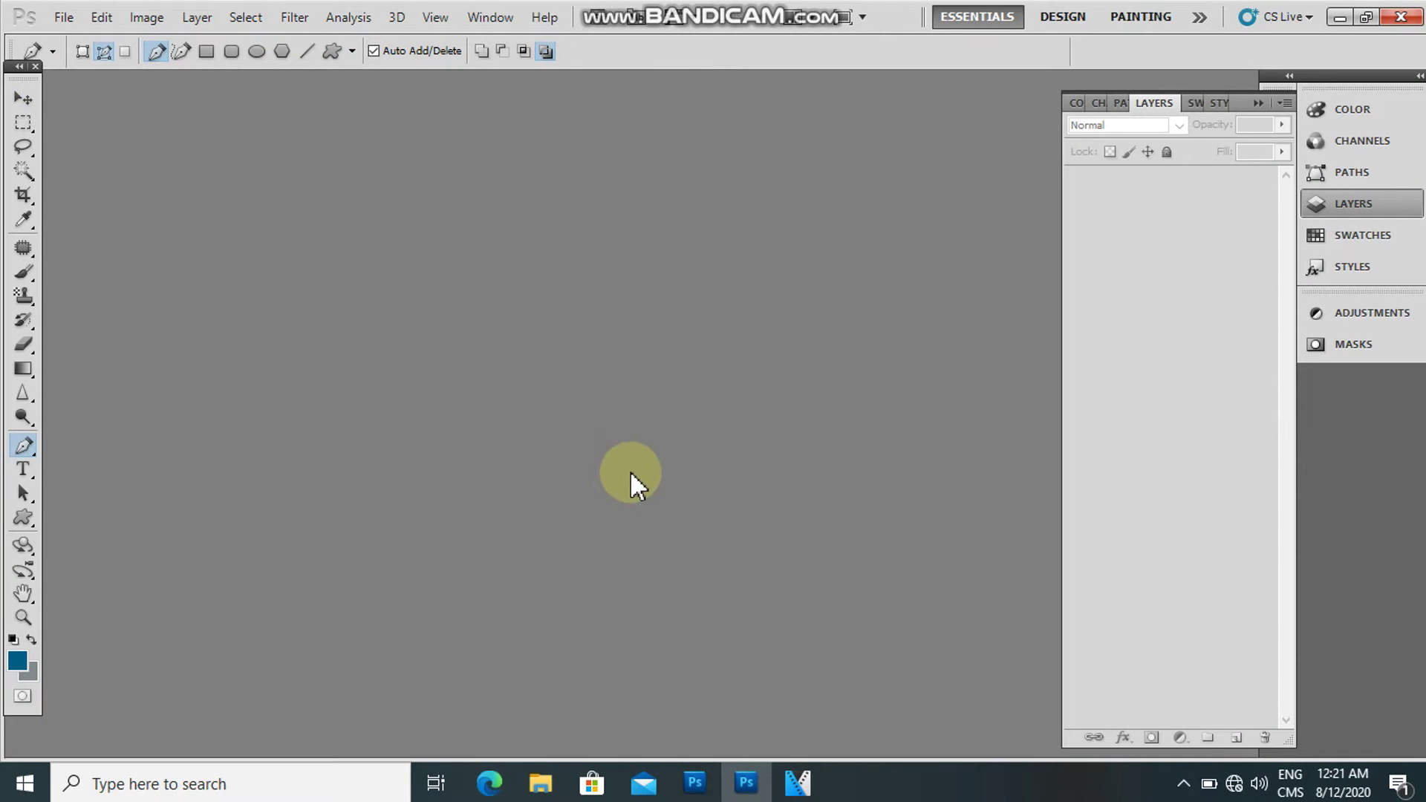
Open ZA-wp1 - Copy.jpg from the Background folder as the working image
click(63, 18)
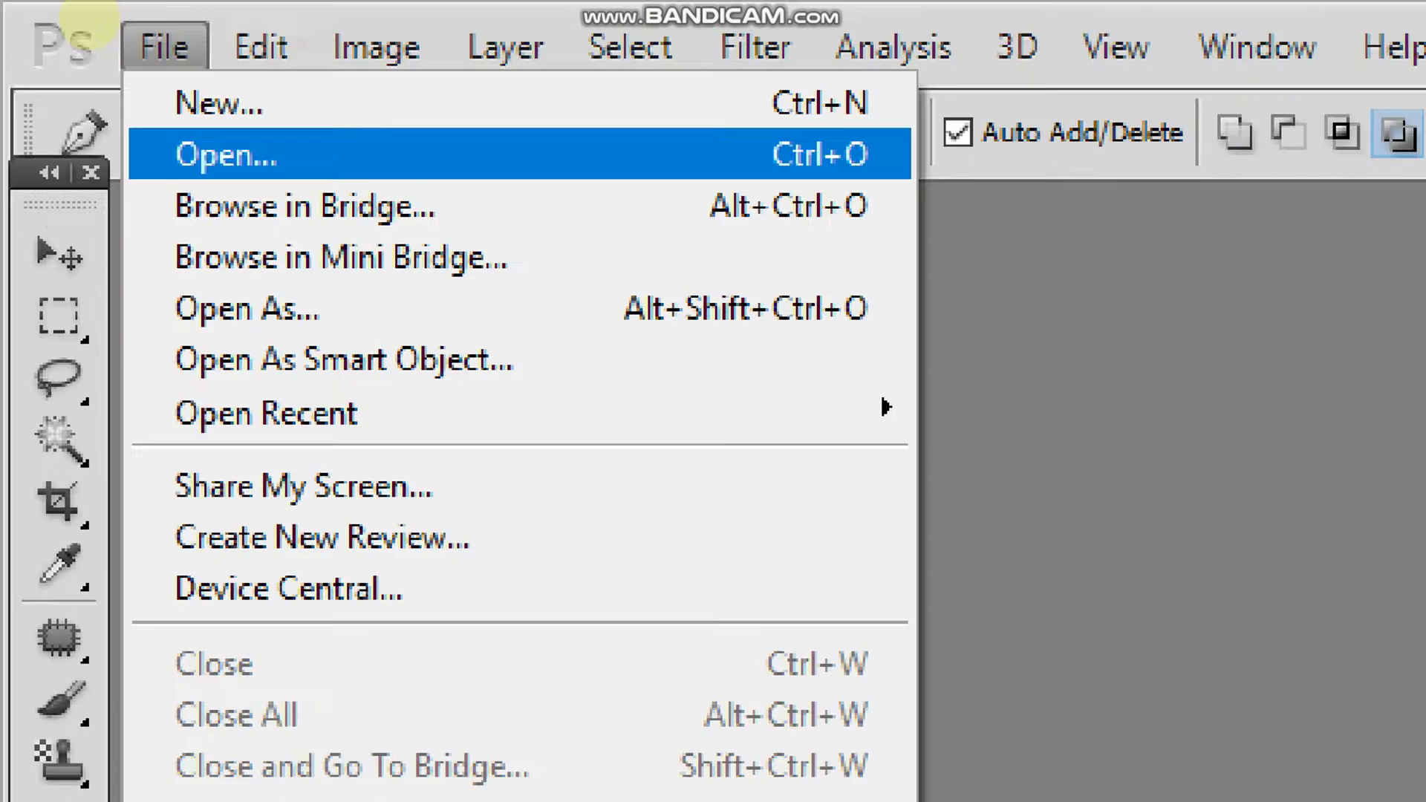
click(223, 149)
double_click(589, 174)
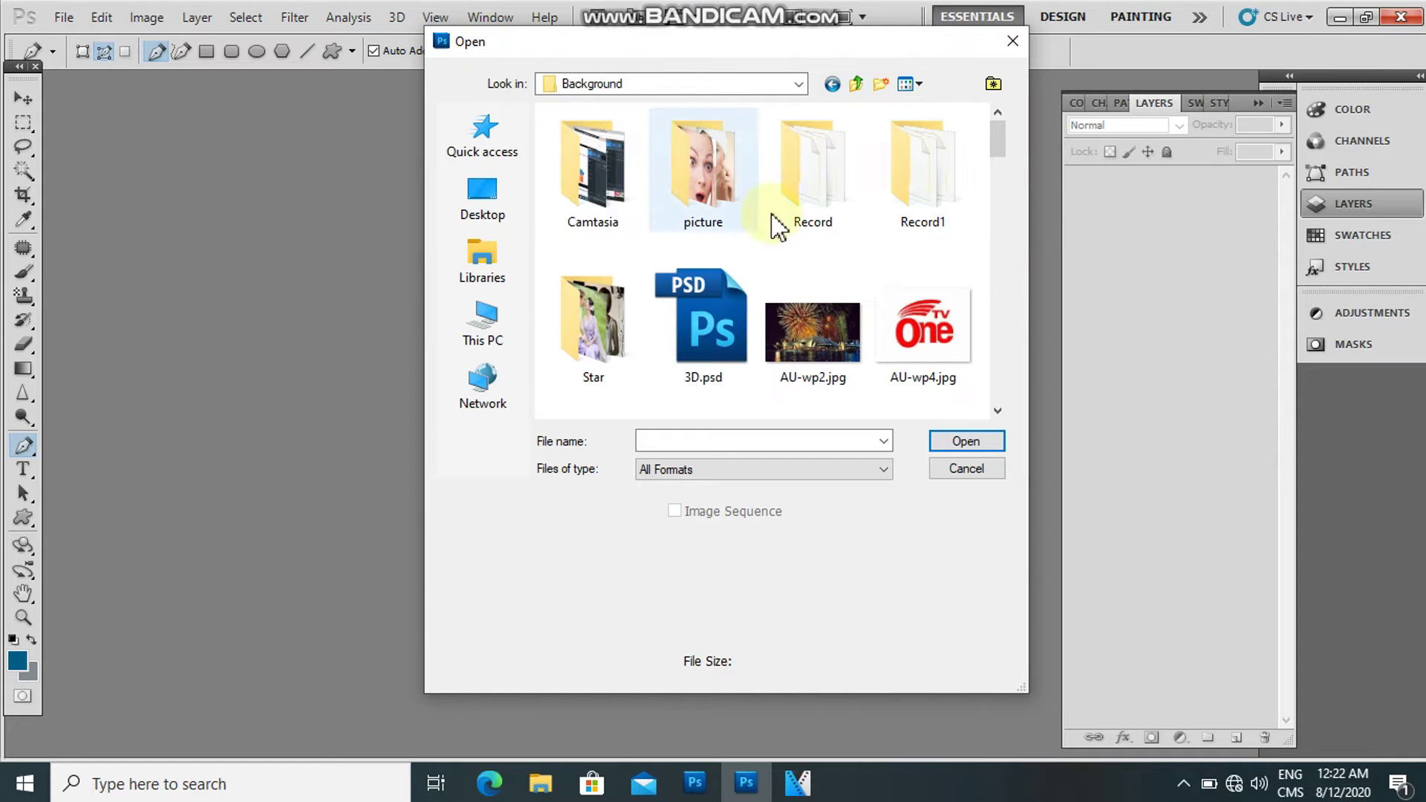
drag(998, 138, 977, 375)
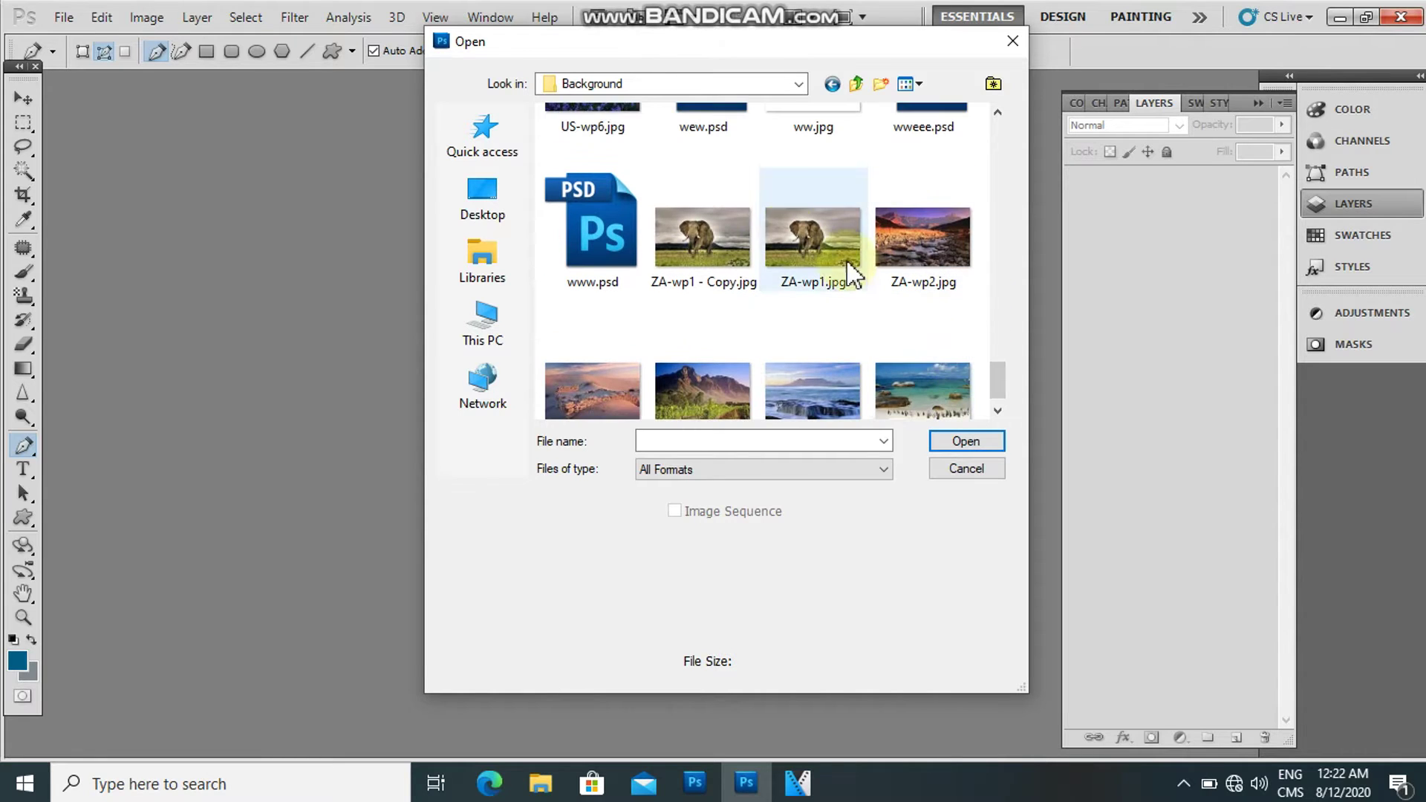
click(705, 213)
click(968, 449)
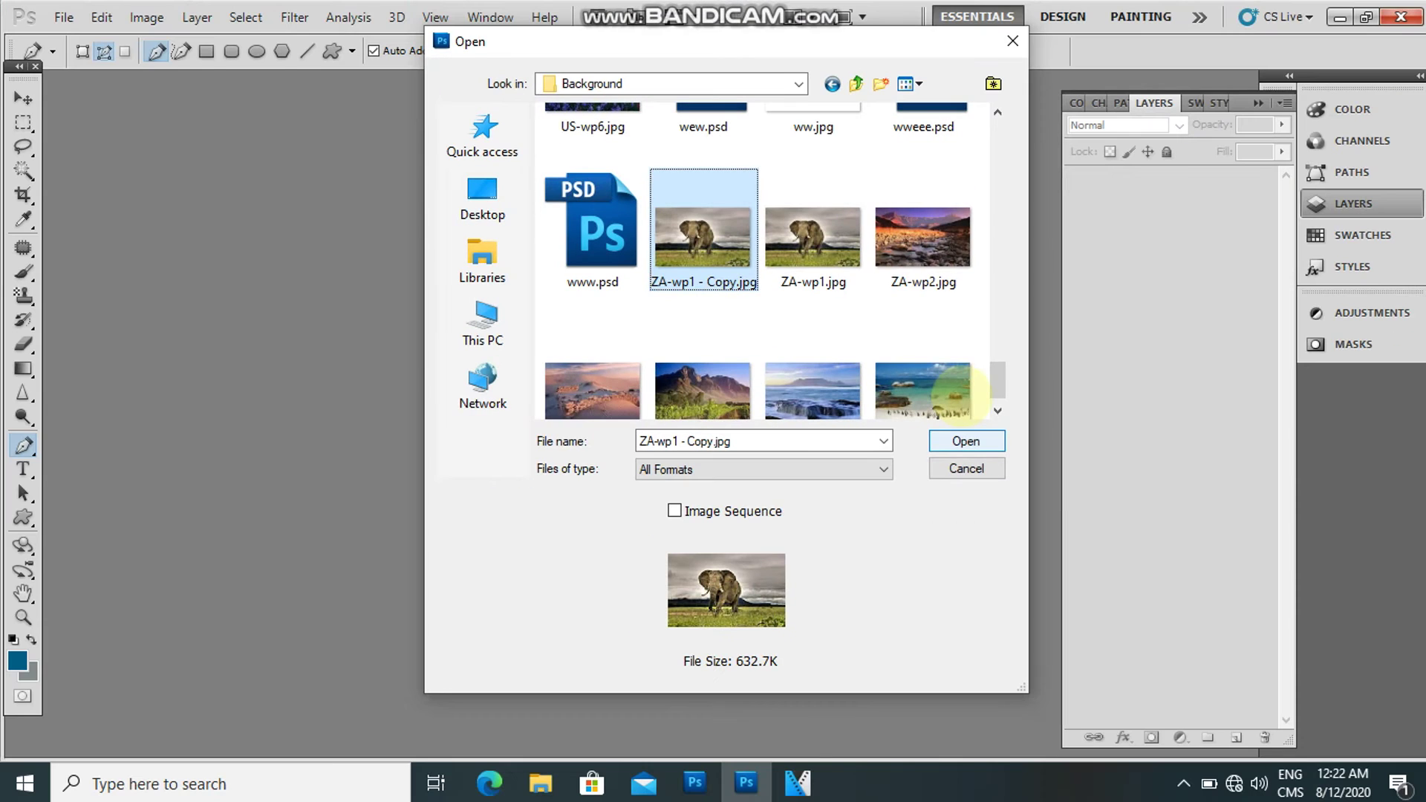
click(966, 444)
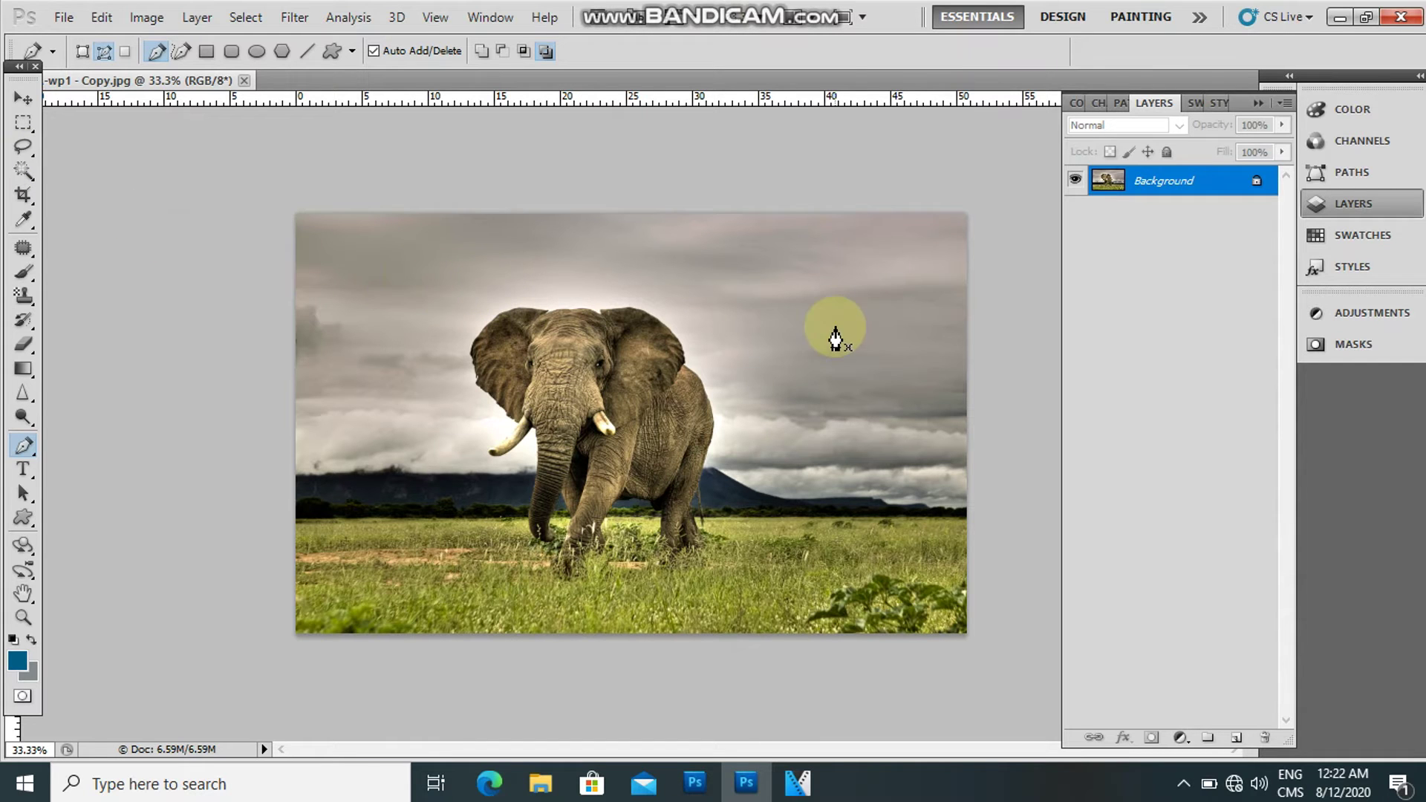
Start a horizontal text layer at the photo's top-left corner
click(28, 473)
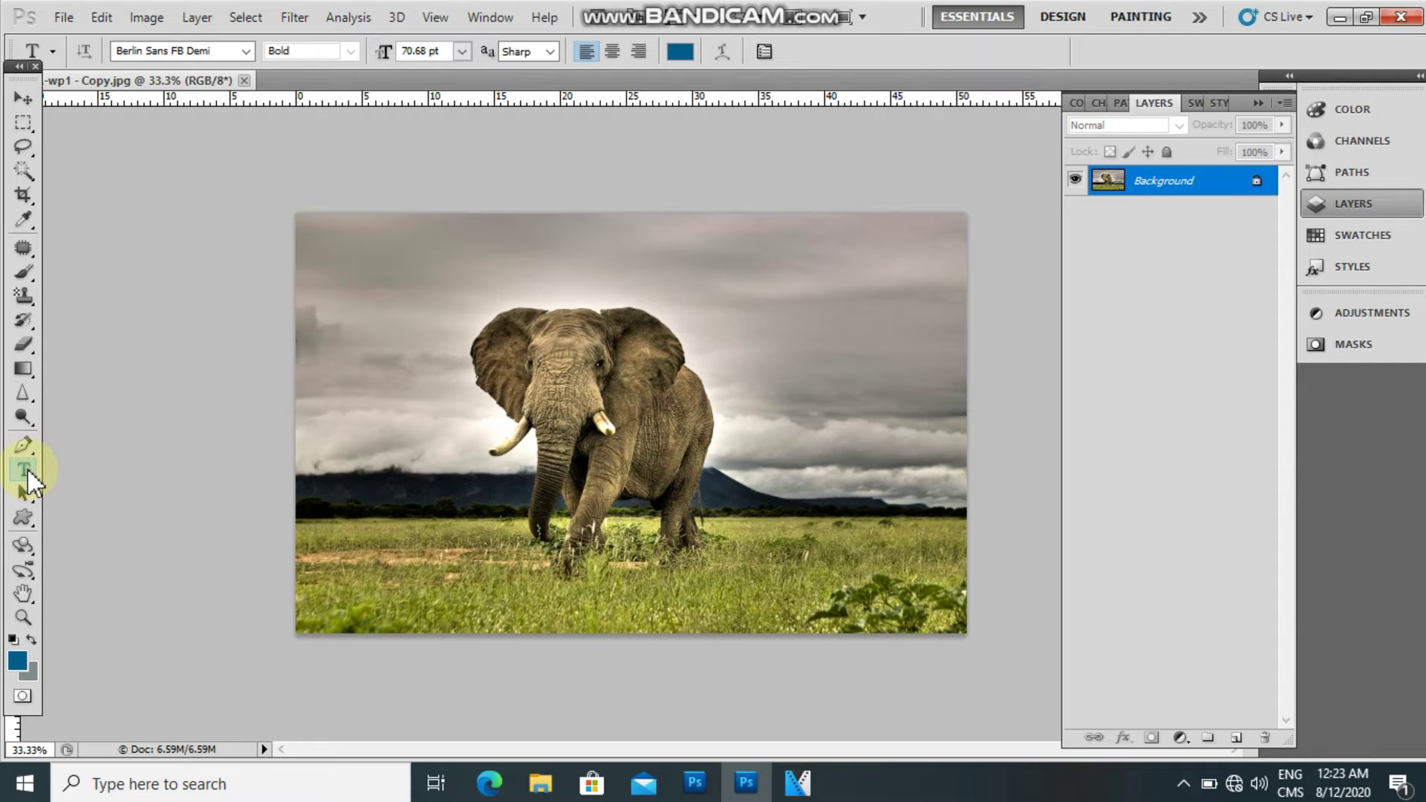
right_click(27, 481)
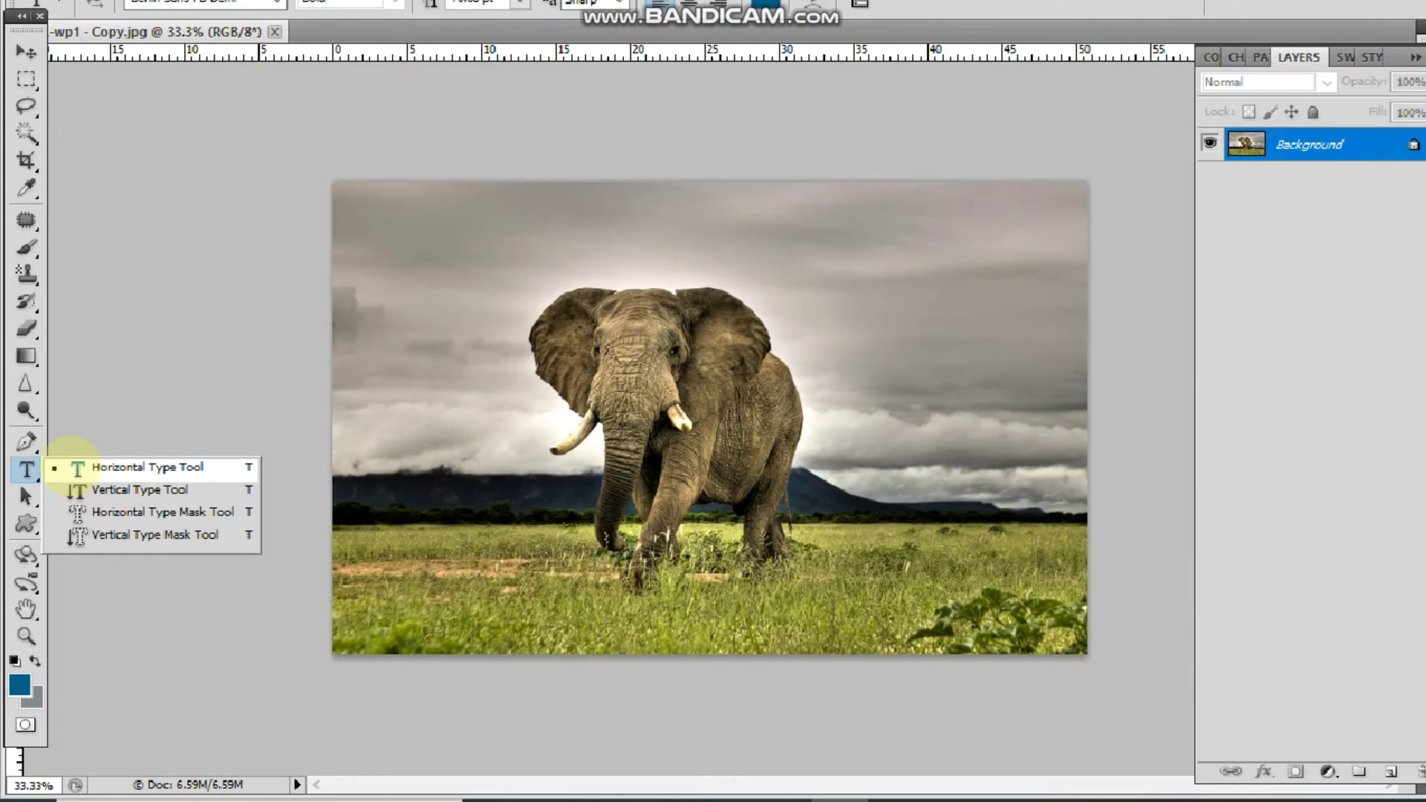
click(82, 469)
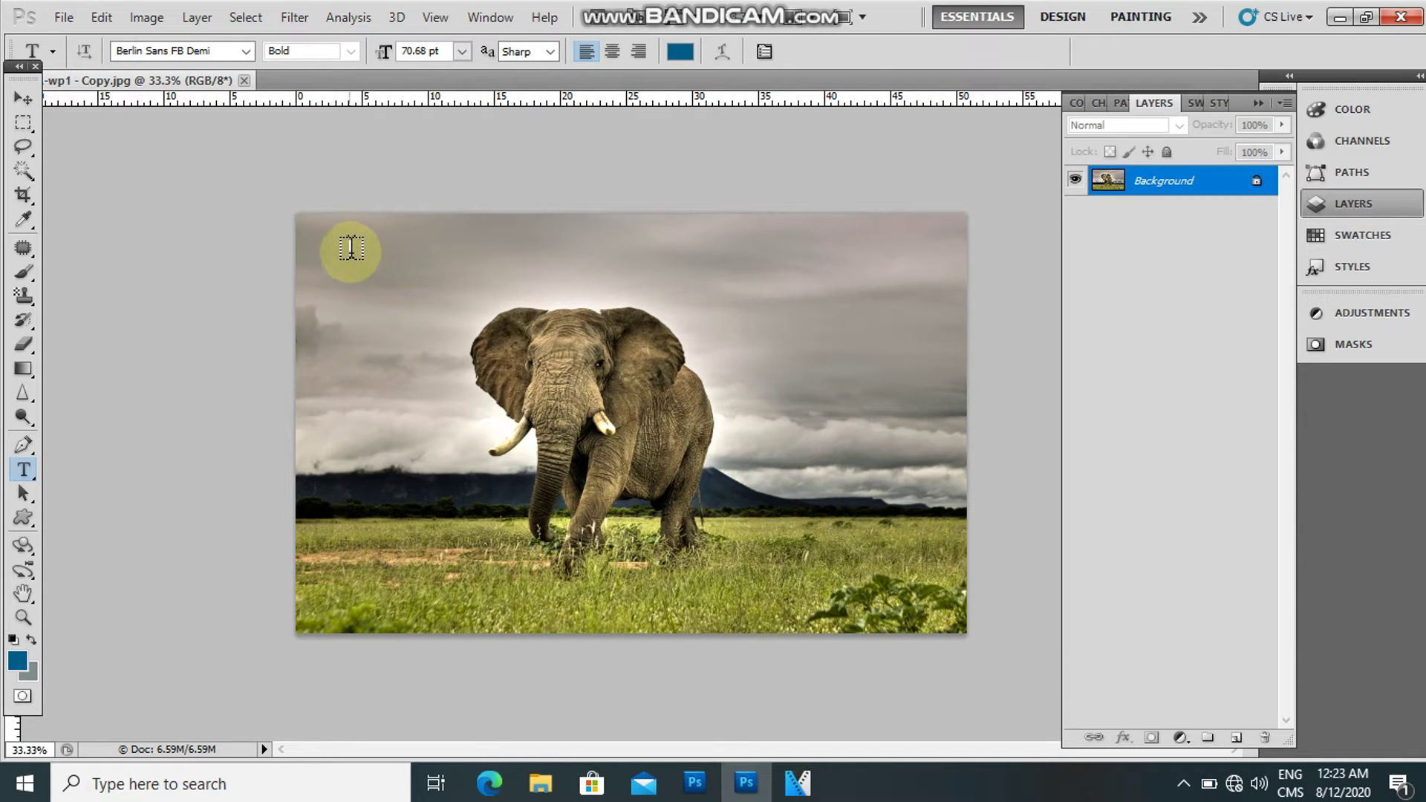
click(314, 263)
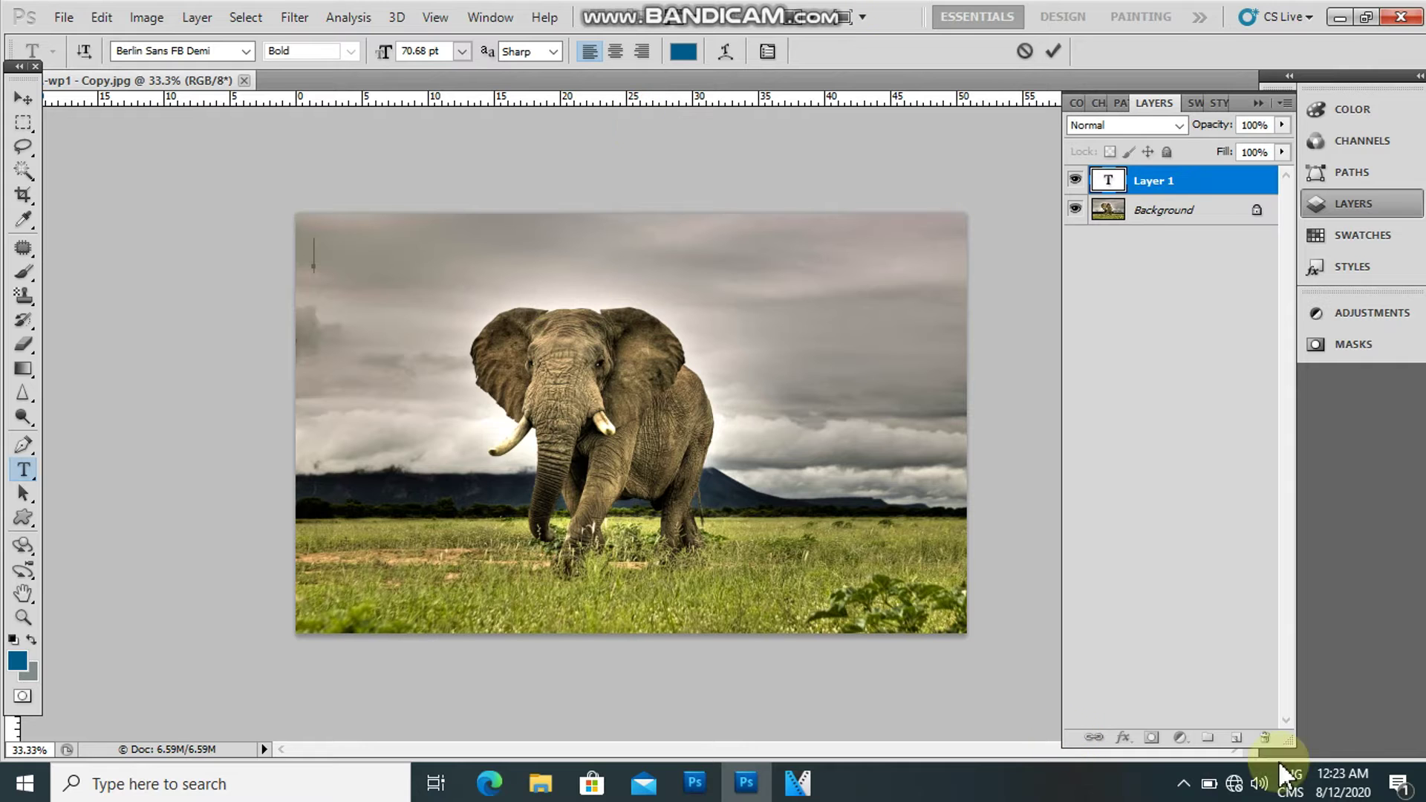
Bring up the Windows keyboard language list to switch input to Khmer
click(1291, 789)
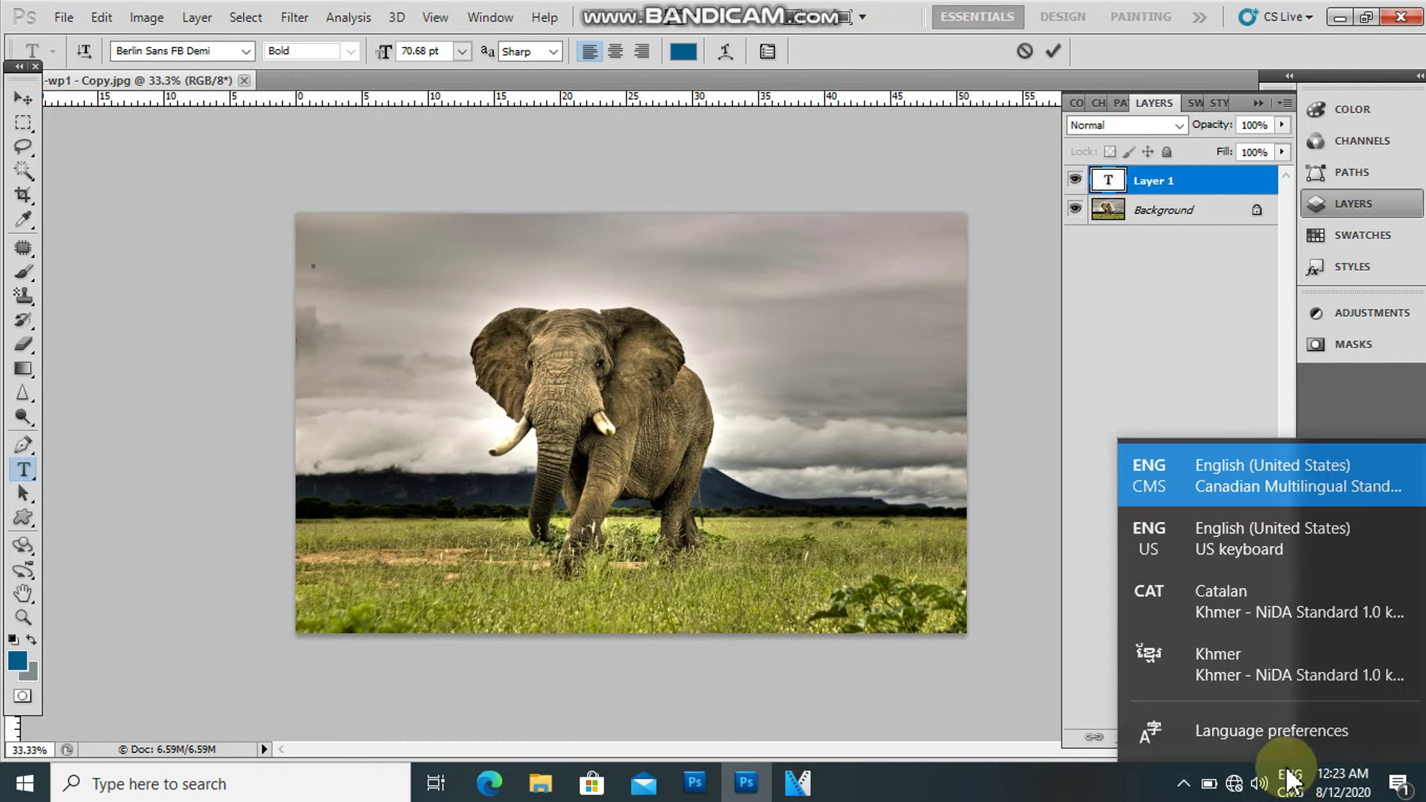
click(1281, 709)
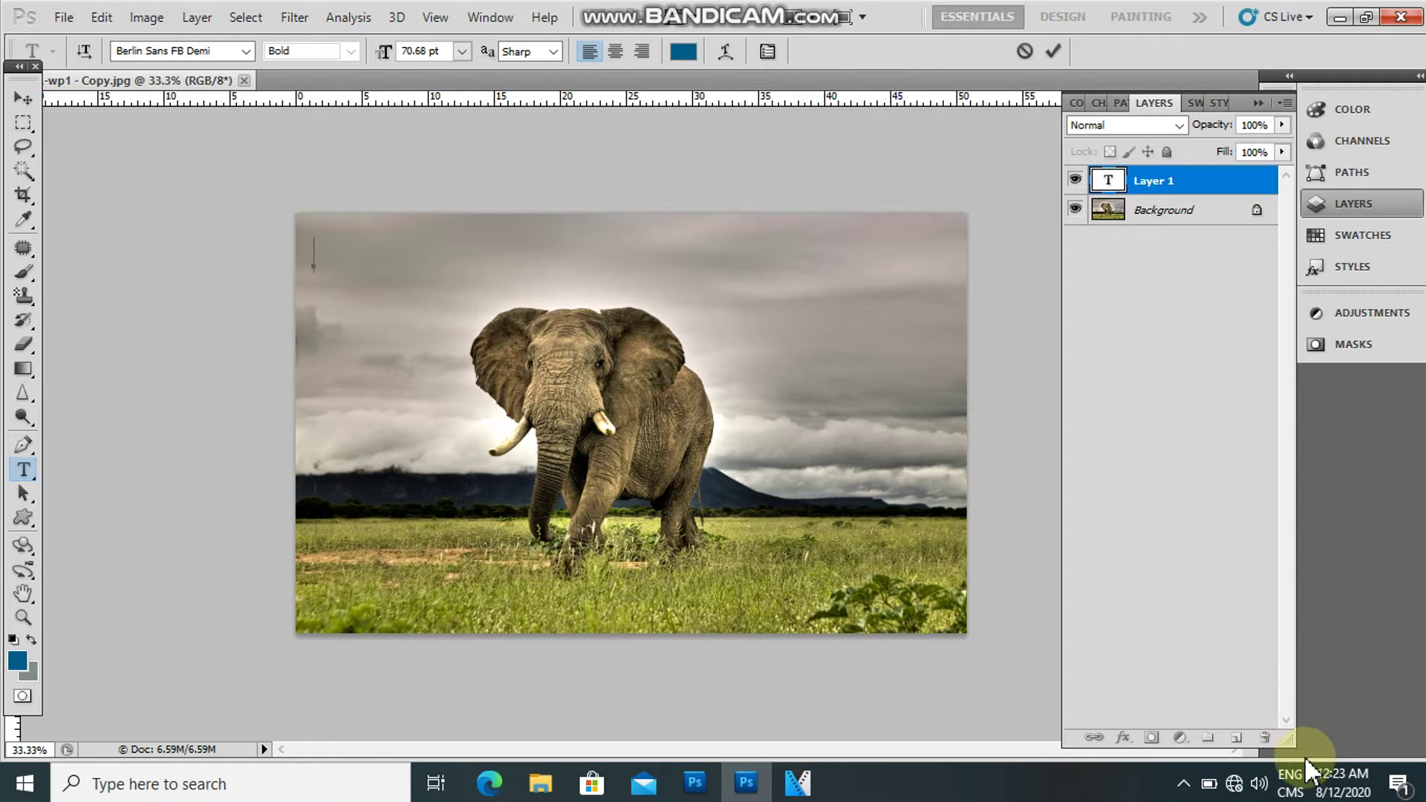
click(1291, 784)
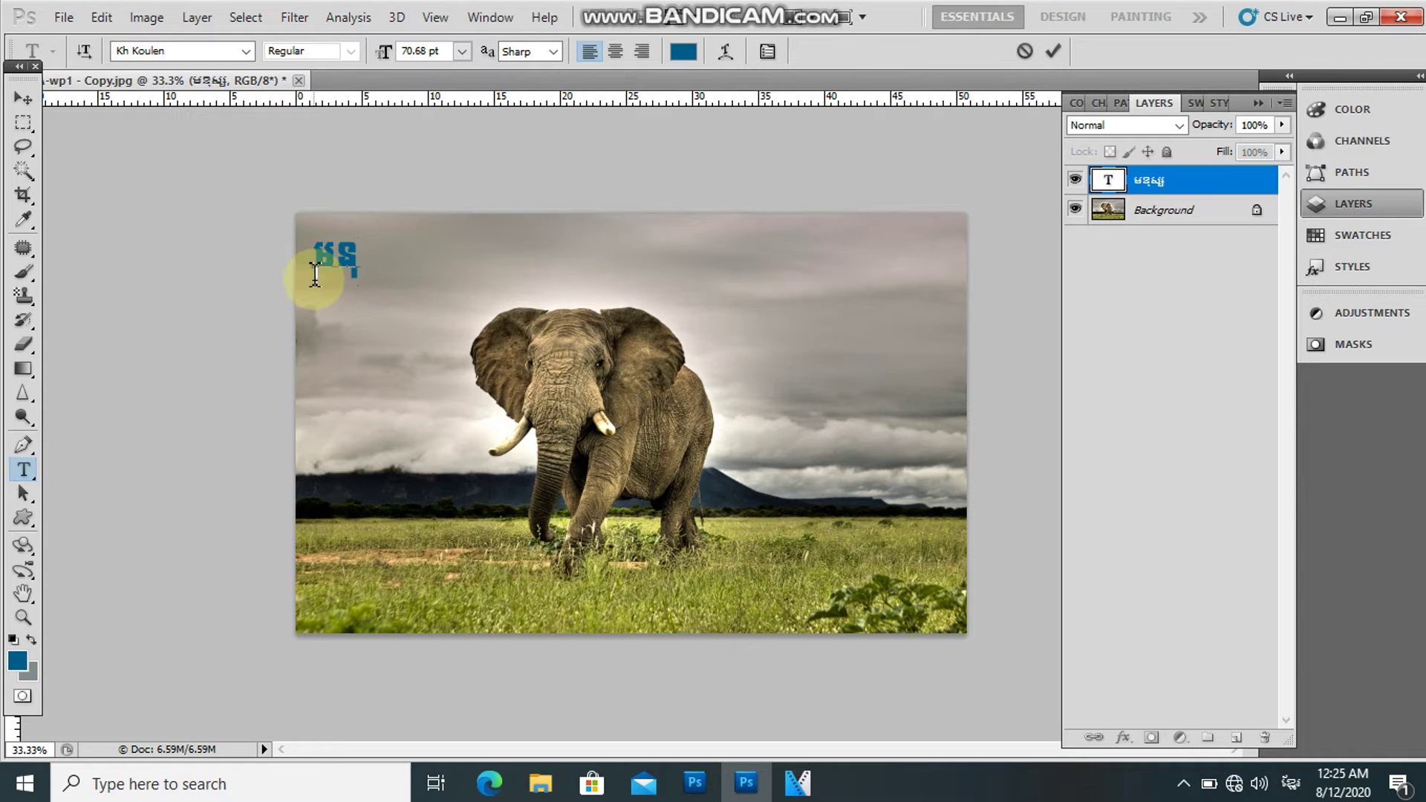
Type the Khmer title ស្សយកស and commit it
text(ស្ស)
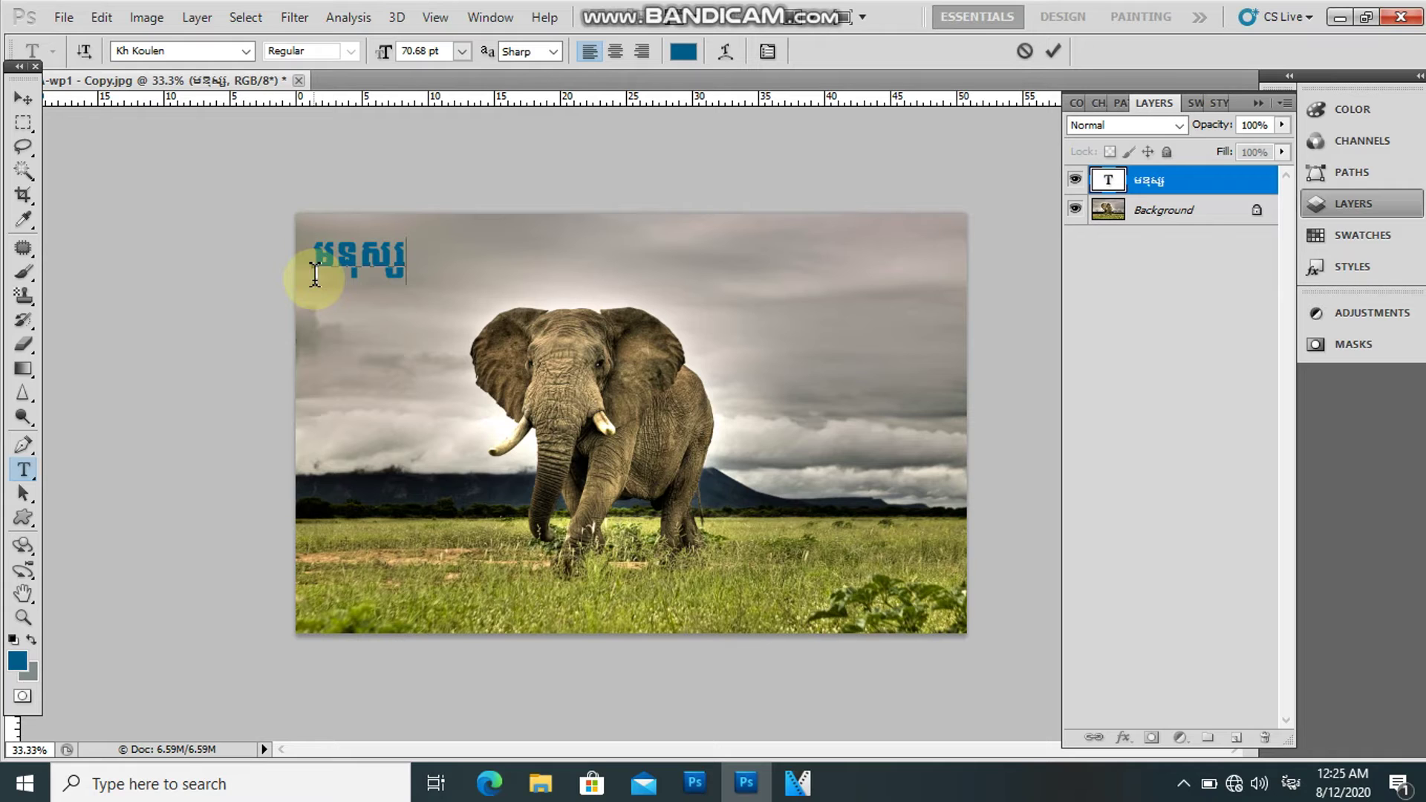
text(យ)
text(កសំដី)
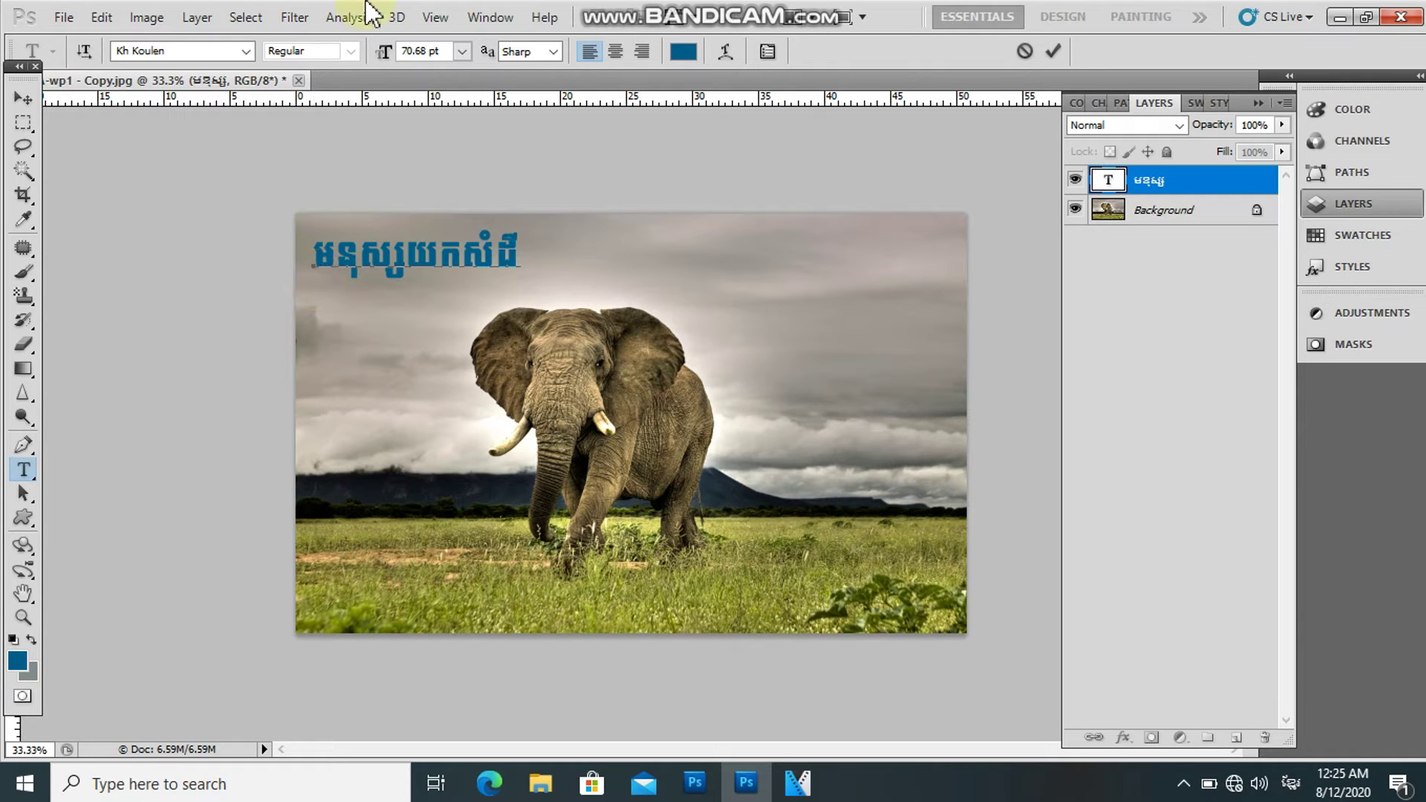
click(958, 134)
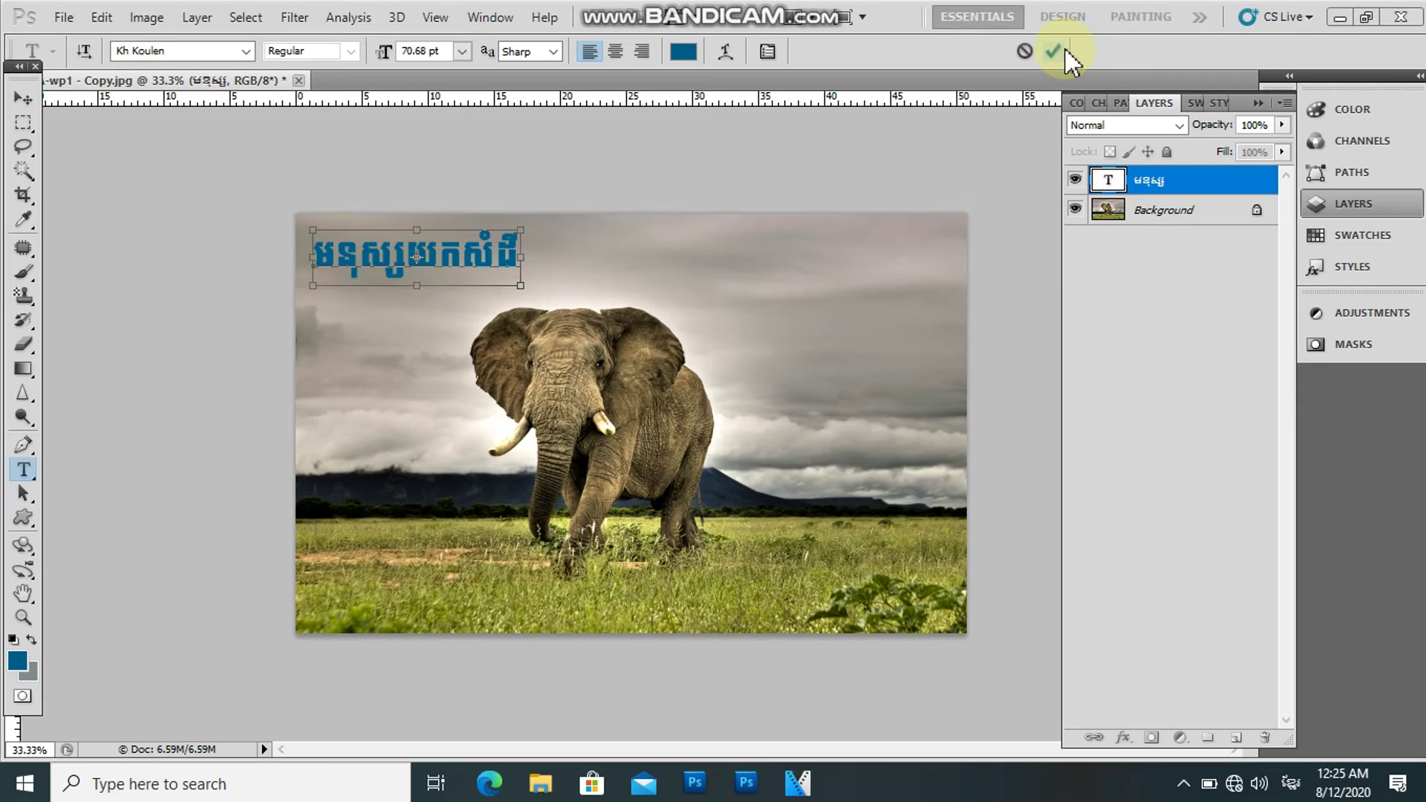
click(1054, 51)
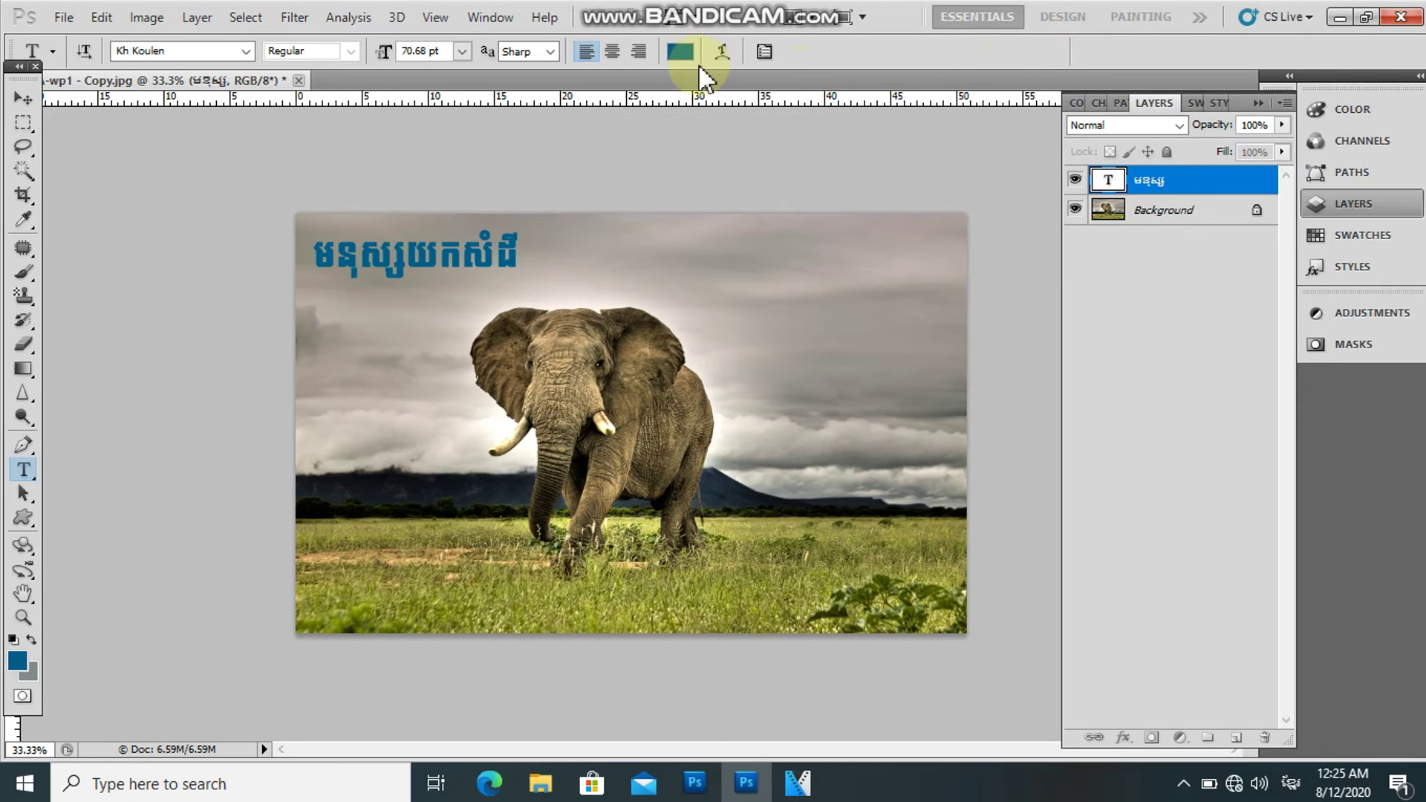
Select all the title text and recolour it near-white #fffffb
click(390, 263)
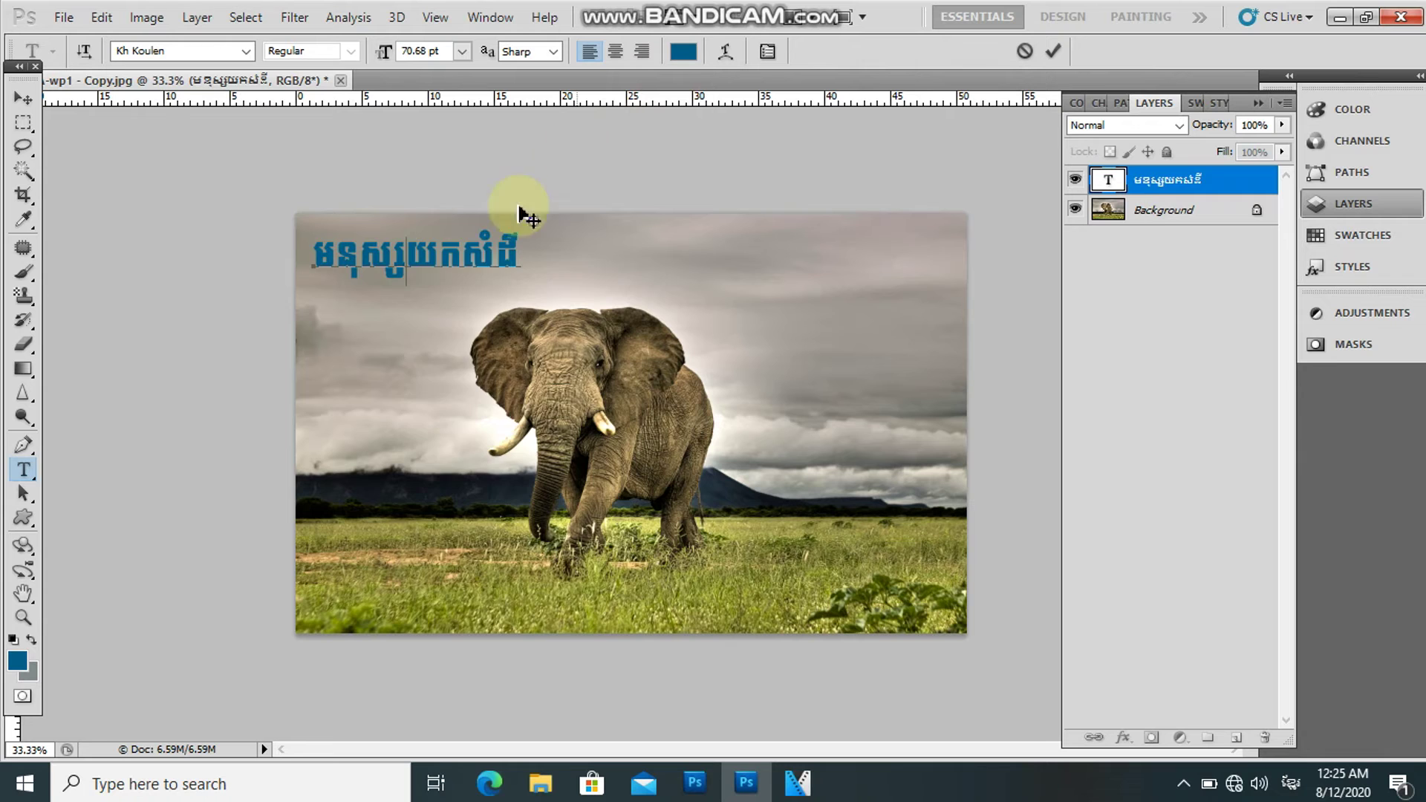
right_click(402, 266)
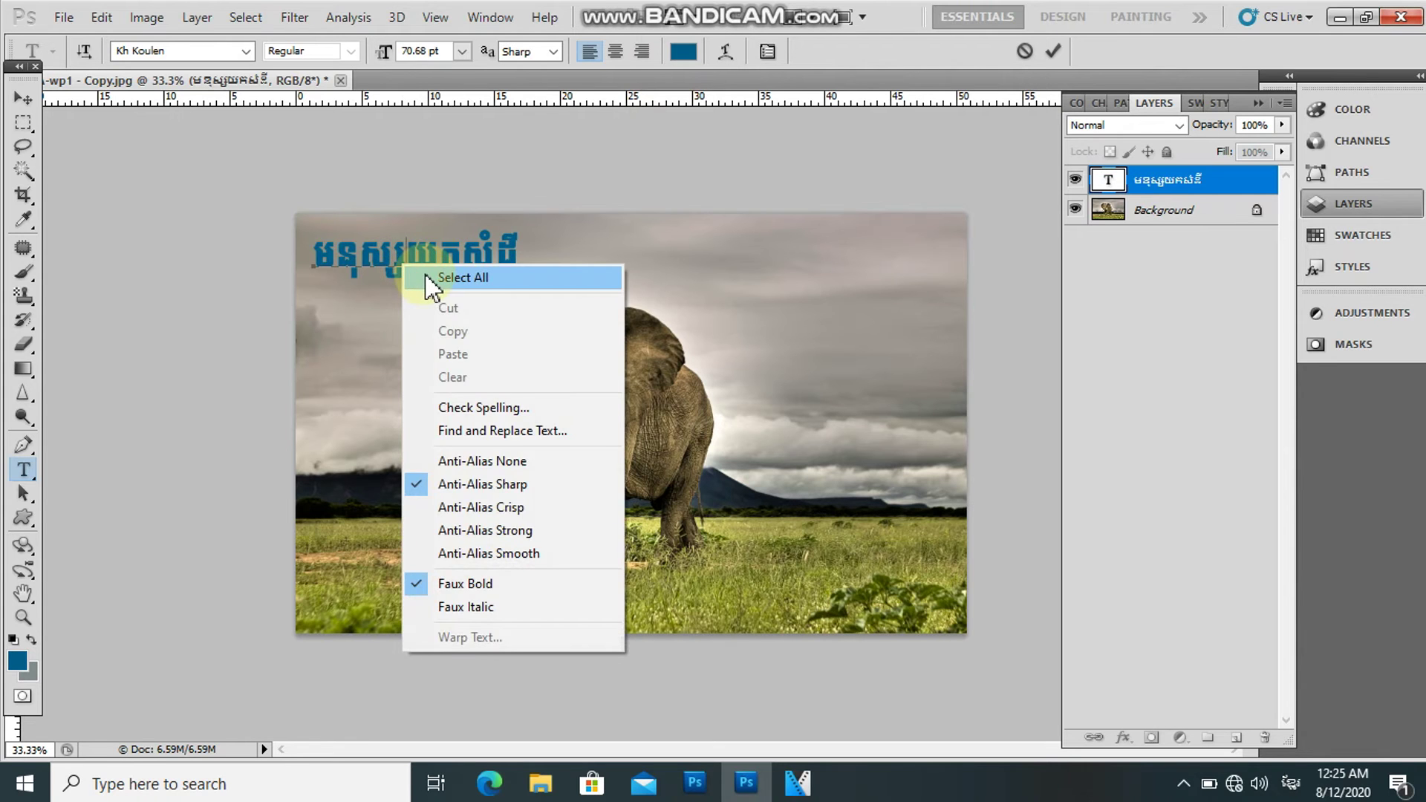
click(431, 279)
click(685, 53)
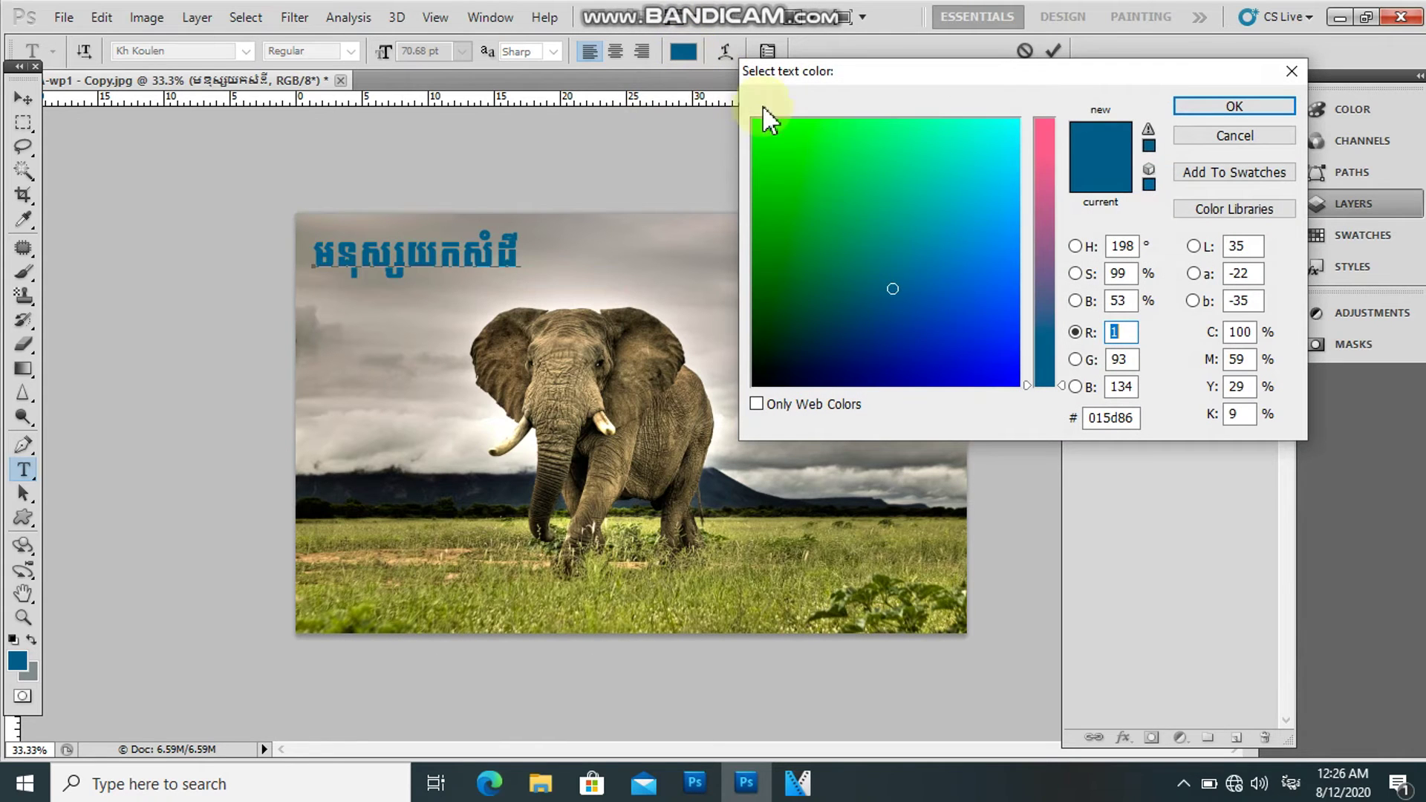
drag(988, 333, 896, 160)
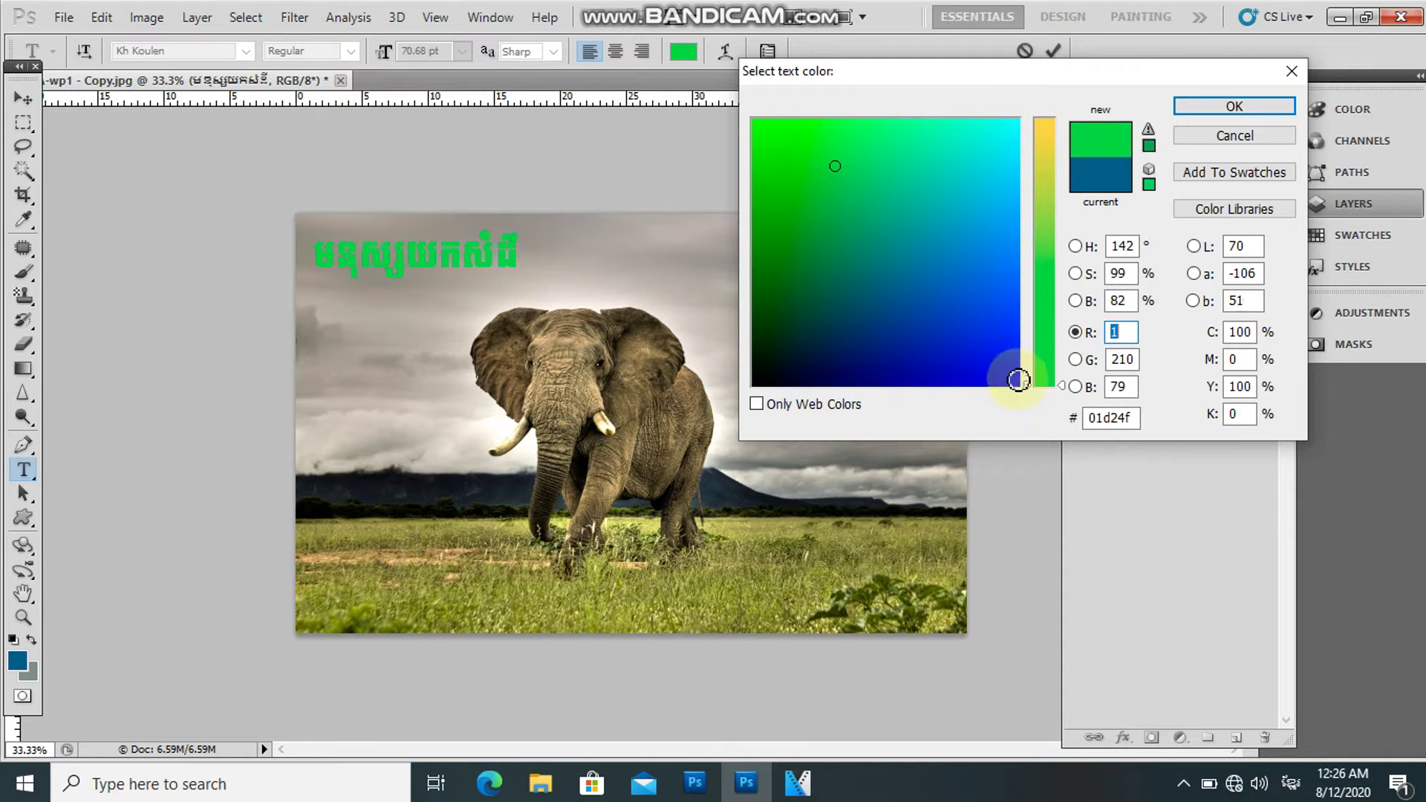
click(1043, 326)
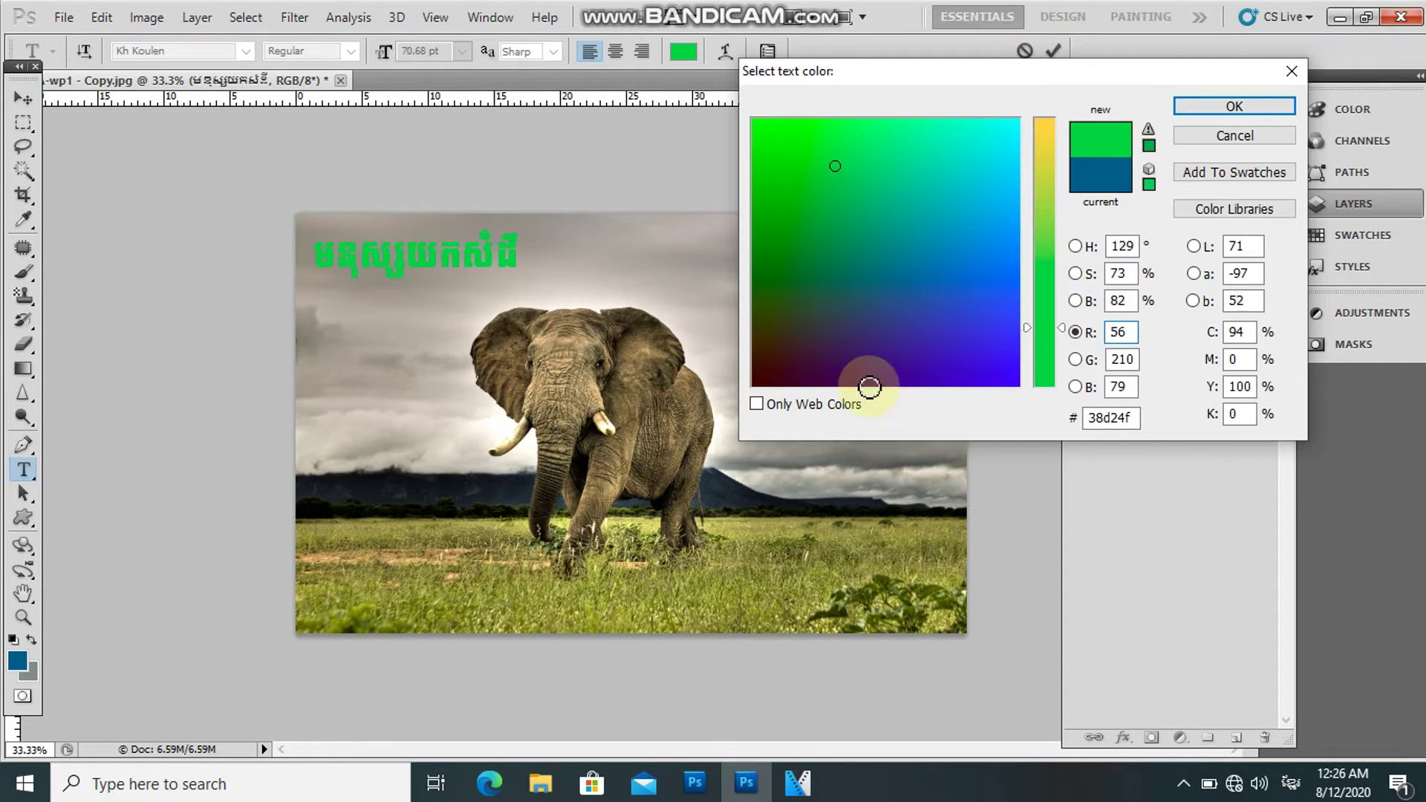
click(1021, 184)
click(1051, 121)
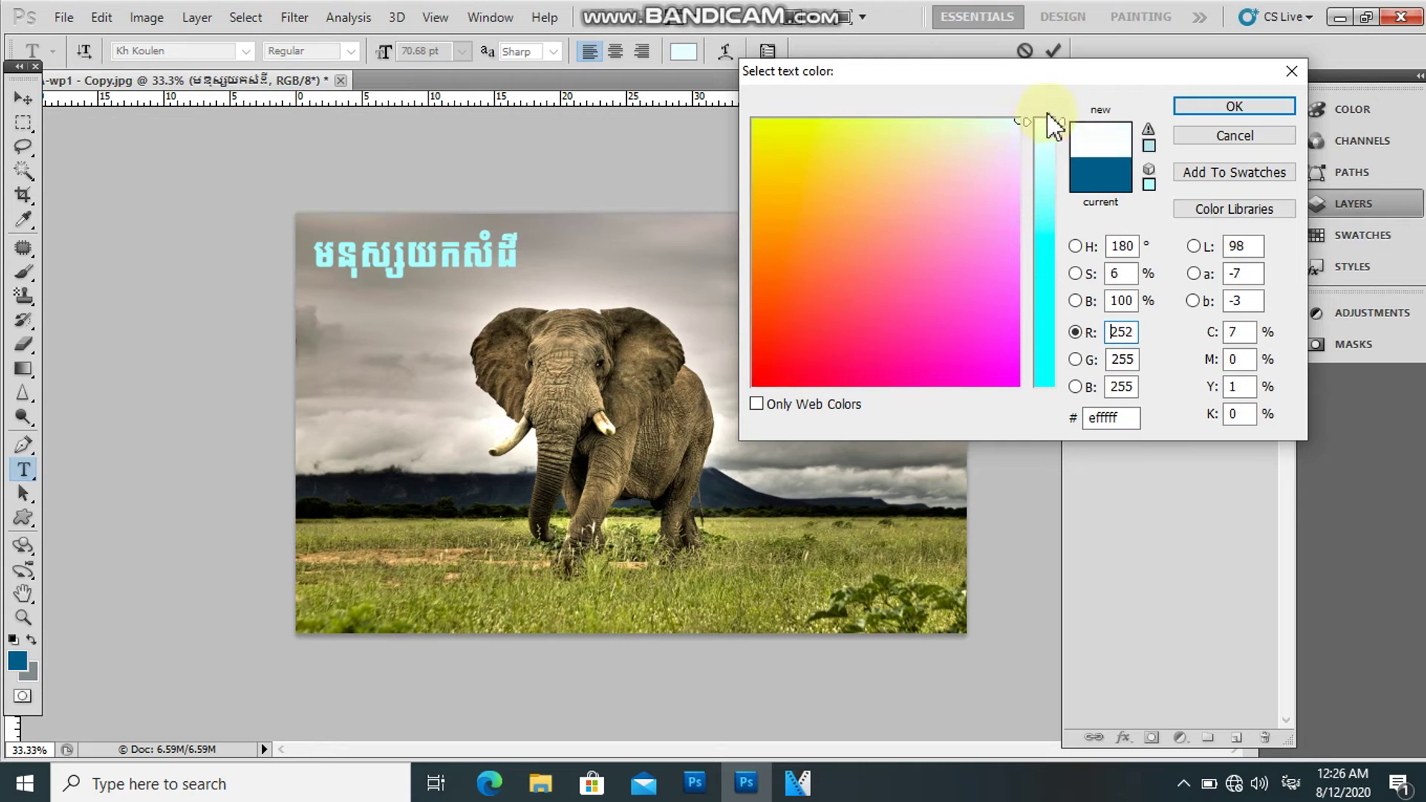
drag(1001, 131, 1015, 120)
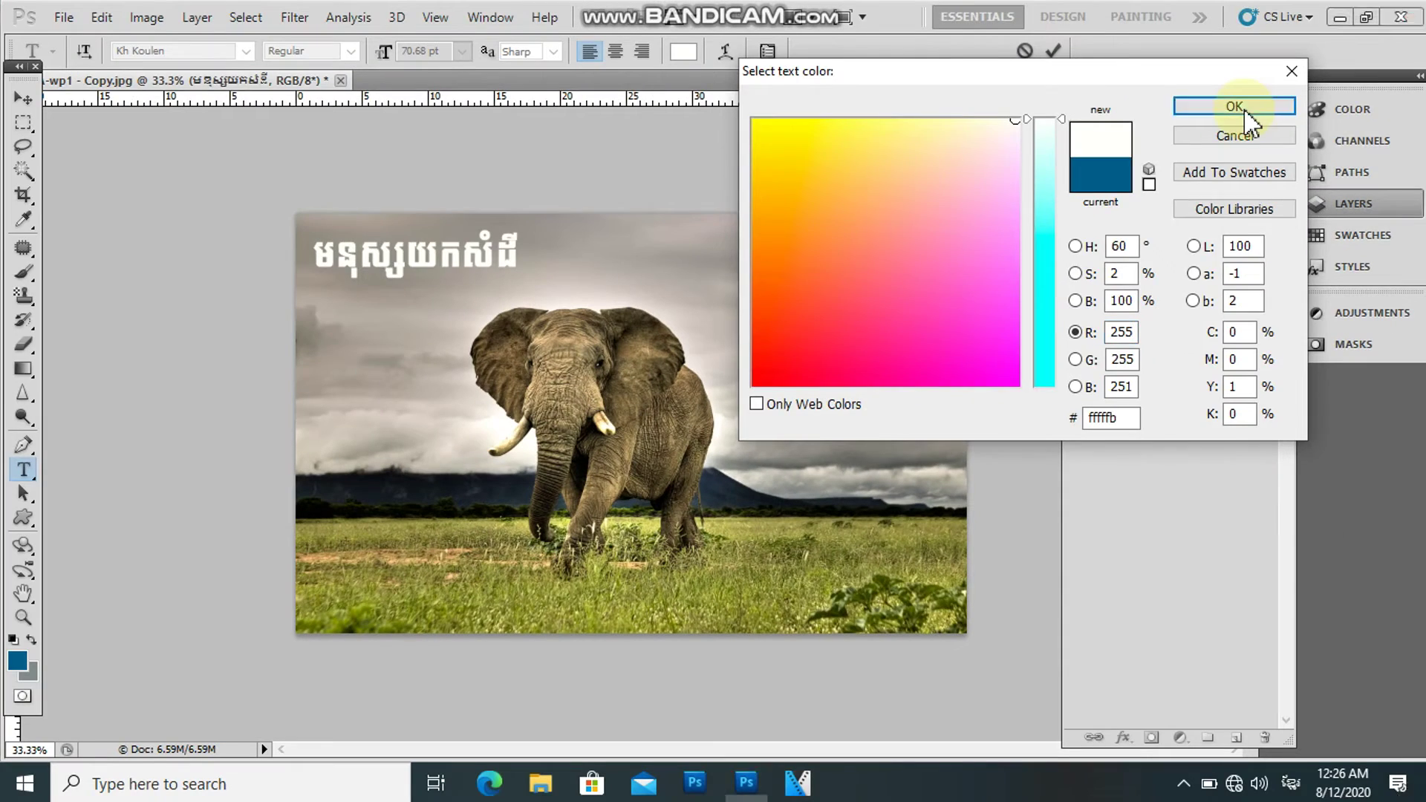
click(1229, 104)
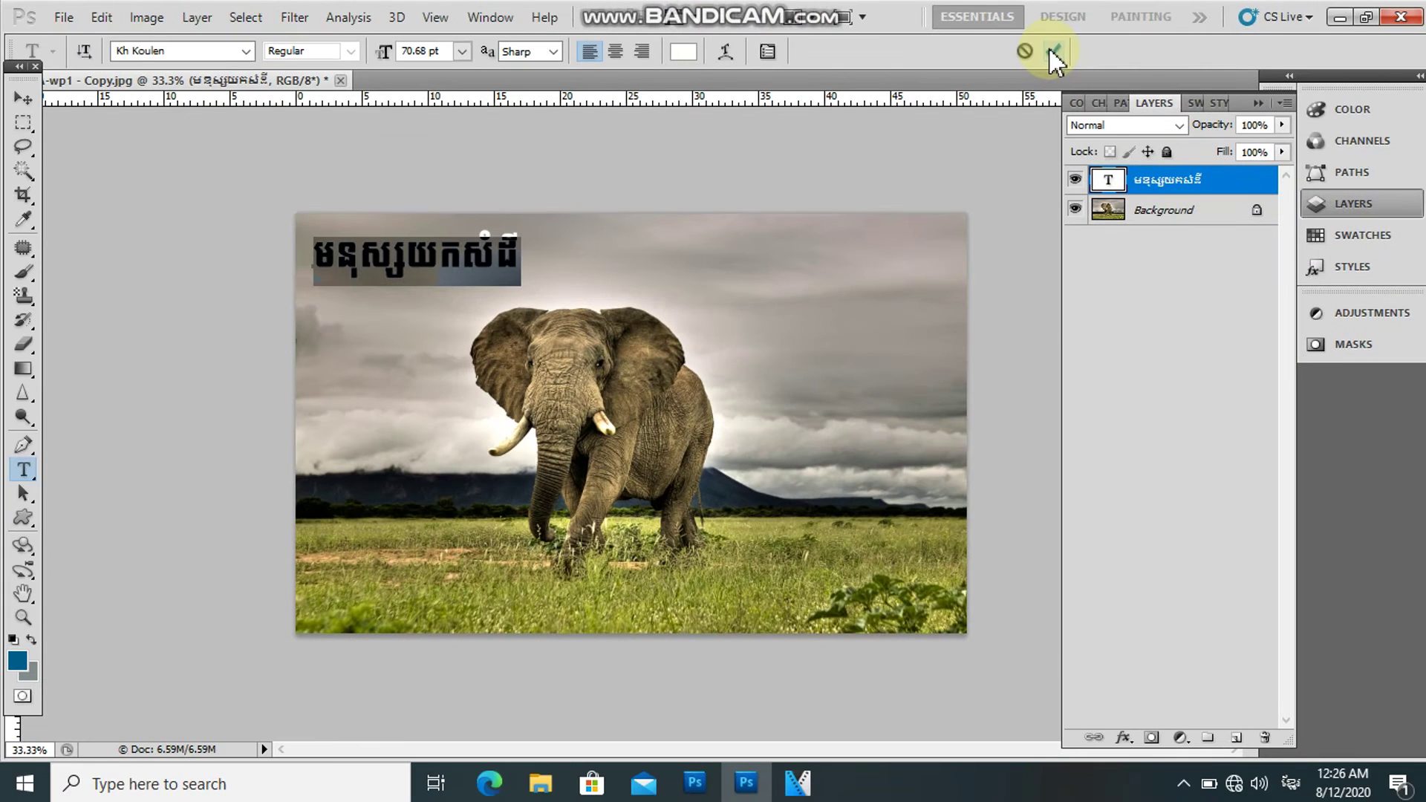
Commit the title, open its layer's Blending Options, and enable Bevel and Emboss
click(1049, 54)
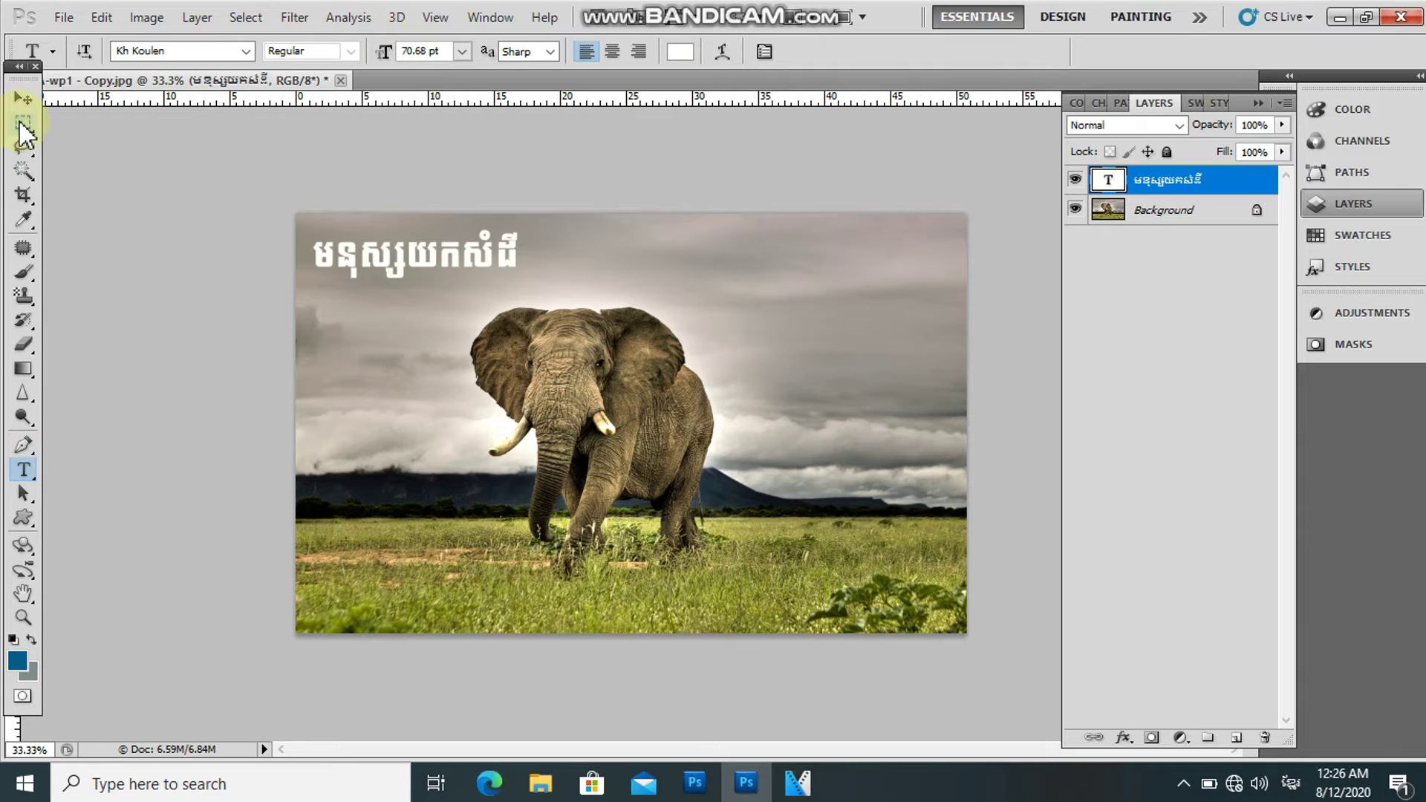
right_click(1192, 183)
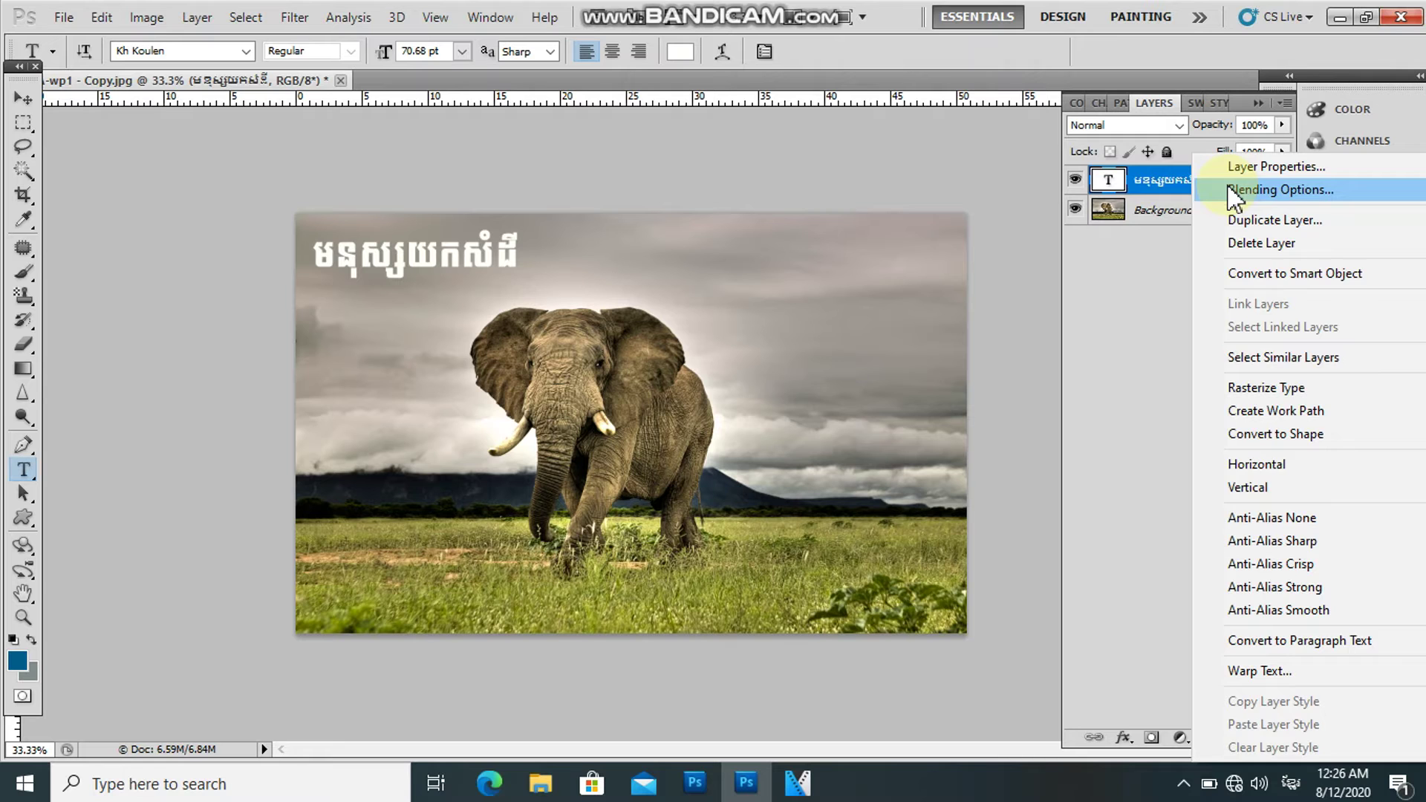
click(1229, 192)
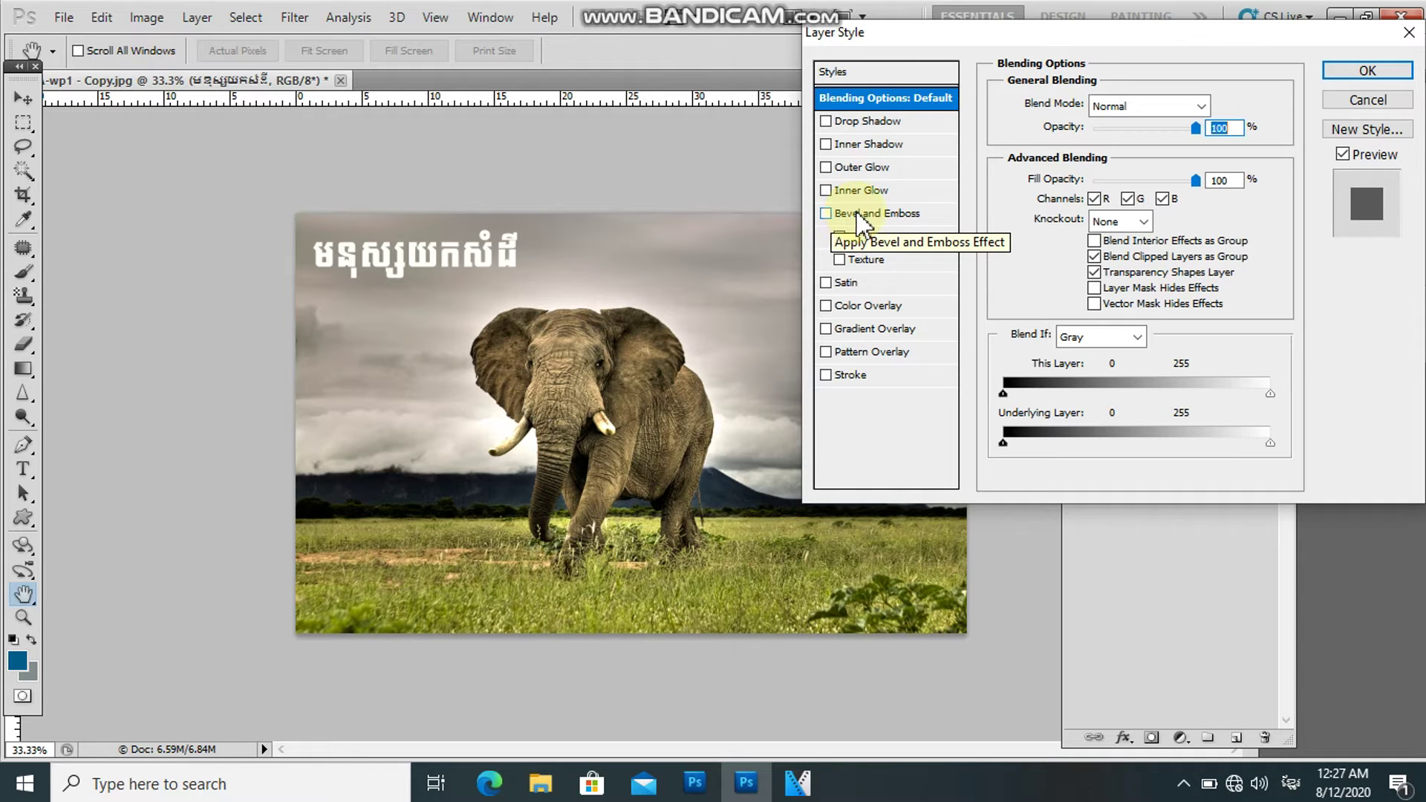
click(858, 213)
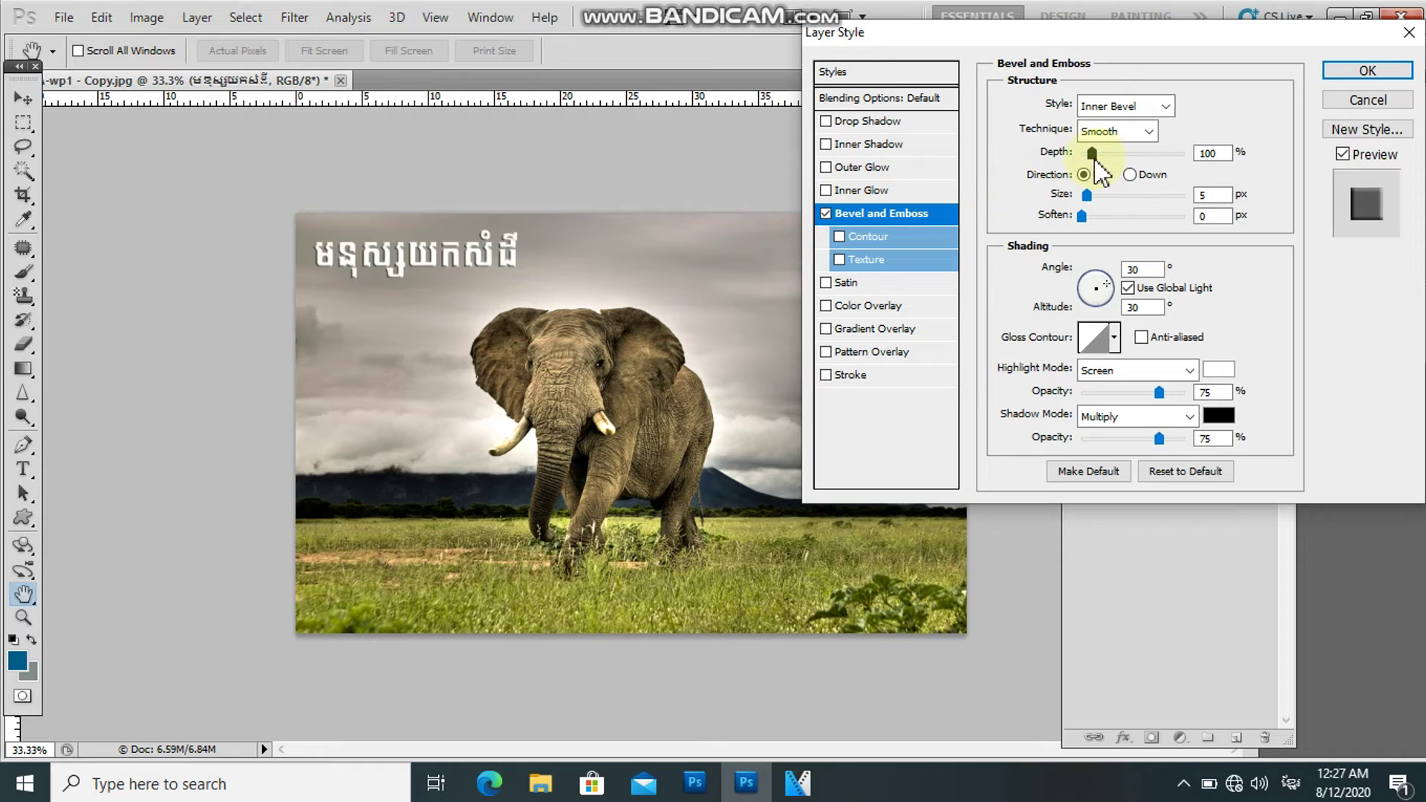
Set the title's bevel to 72% depth, 13 px size and 2 px soften
mouse_move(1094, 162)
mouse_down()
mouse_move(1112, 162)
mouse_move(1086, 173)
mouse_up()
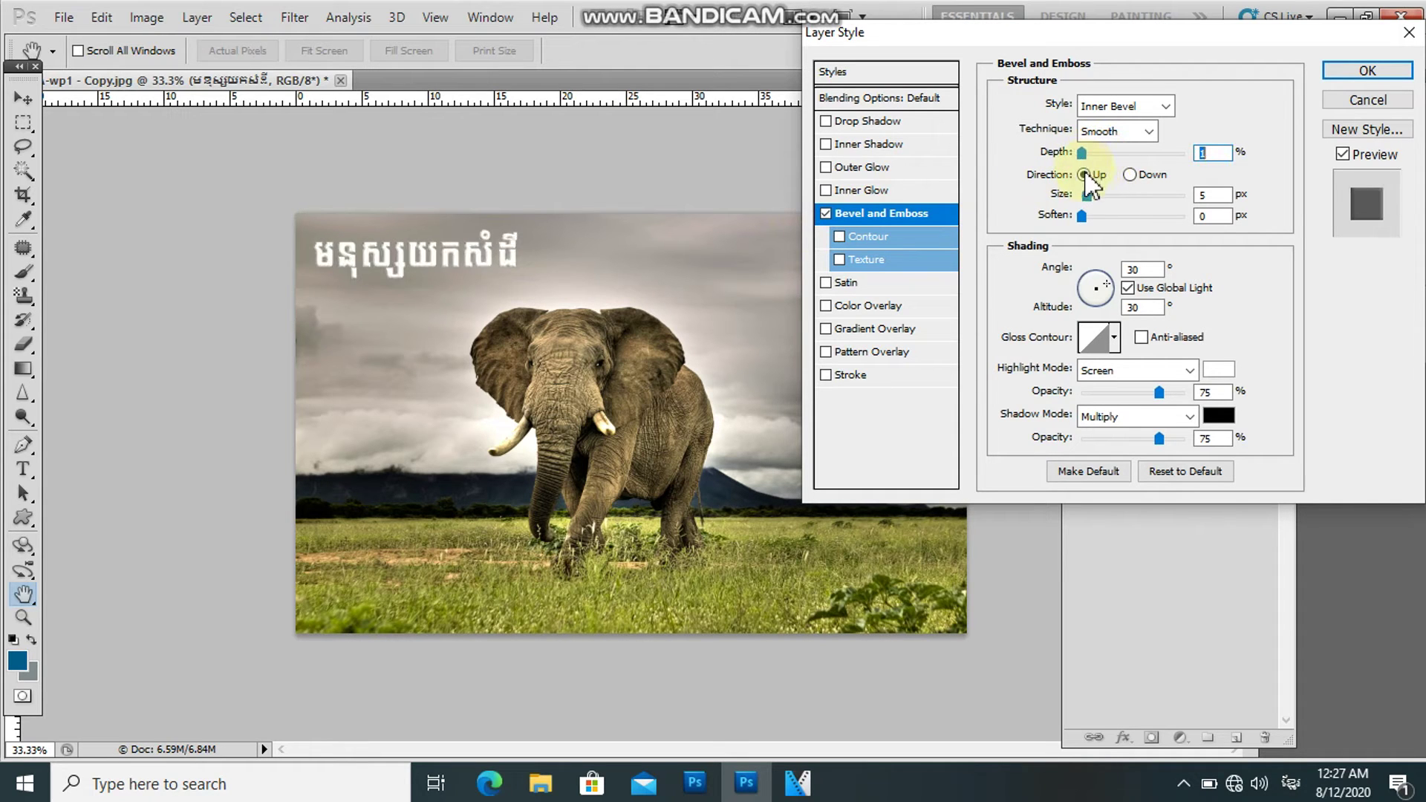
mouse_move(1089, 181)
mouse_down()
mouse_move(1089, 156)
mouse_move(1094, 201)
mouse_up()
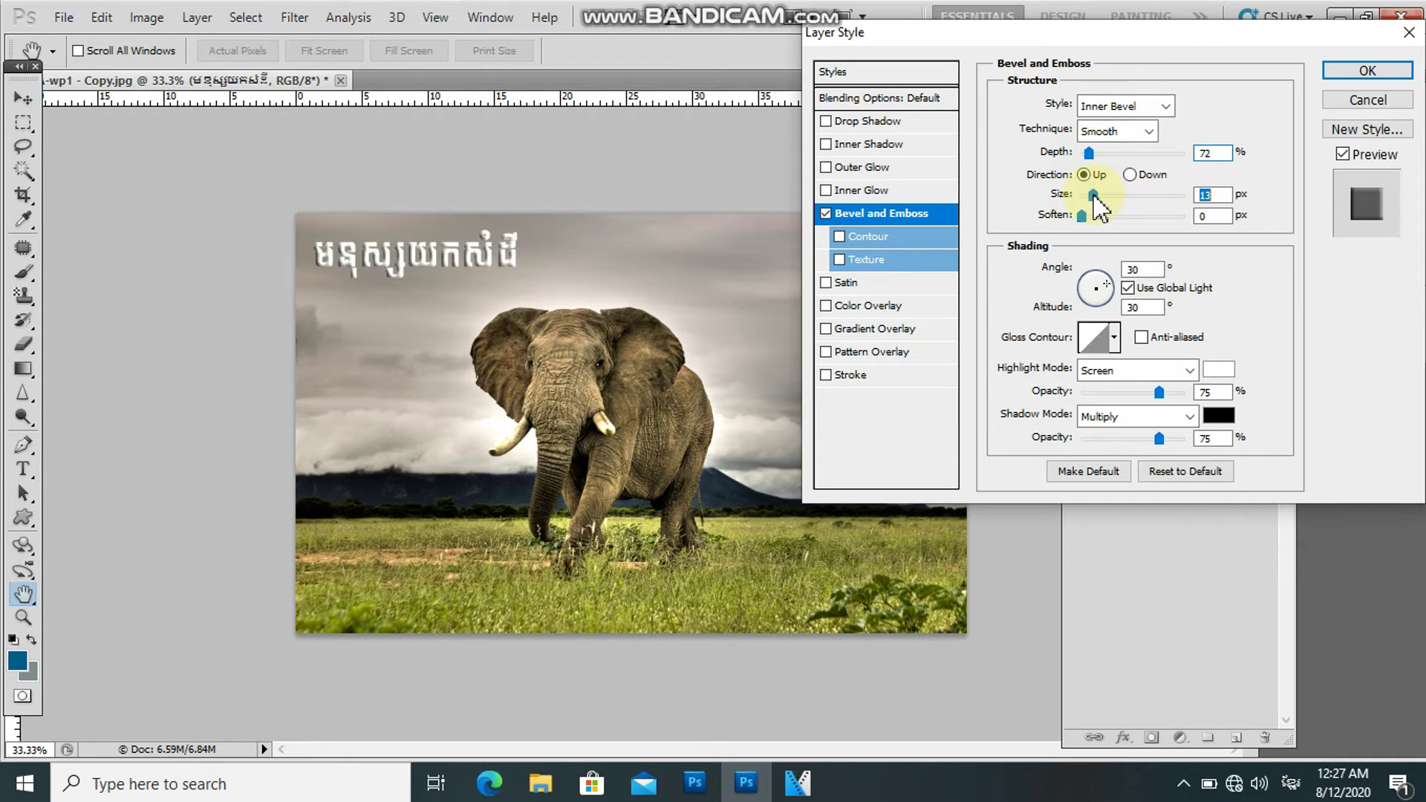
drag(1081, 215, 1106, 215)
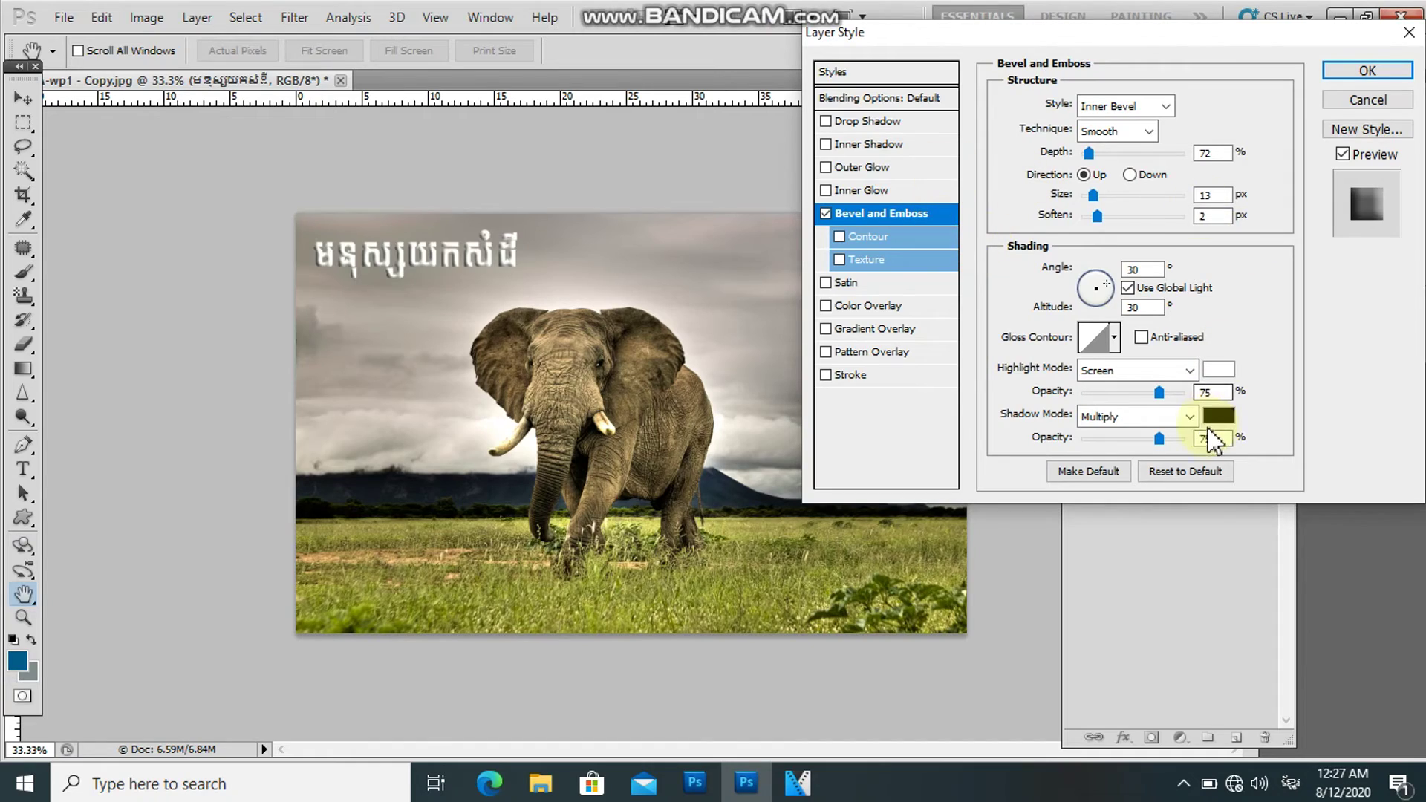
Set the bevel lighting to 135° angle and 21° altitude
mouse_move(1103, 288)
mouse_down()
mouse_move(1094, 305)
mouse_move(1078, 295)
mouse_up()
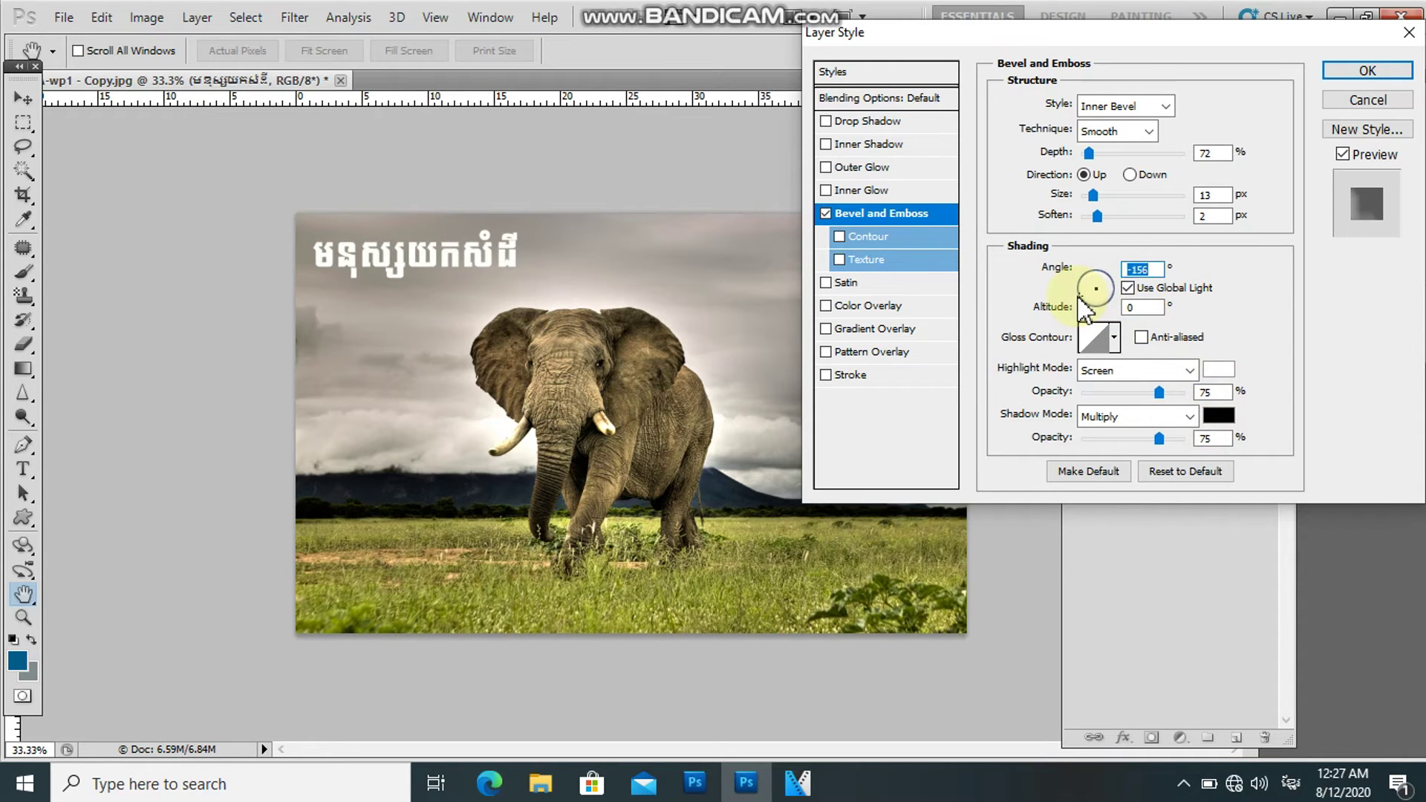
mouse_move(1081, 304)
mouse_down()
mouse_move(1102, 312)
mouse_move(1092, 301)
mouse_up()
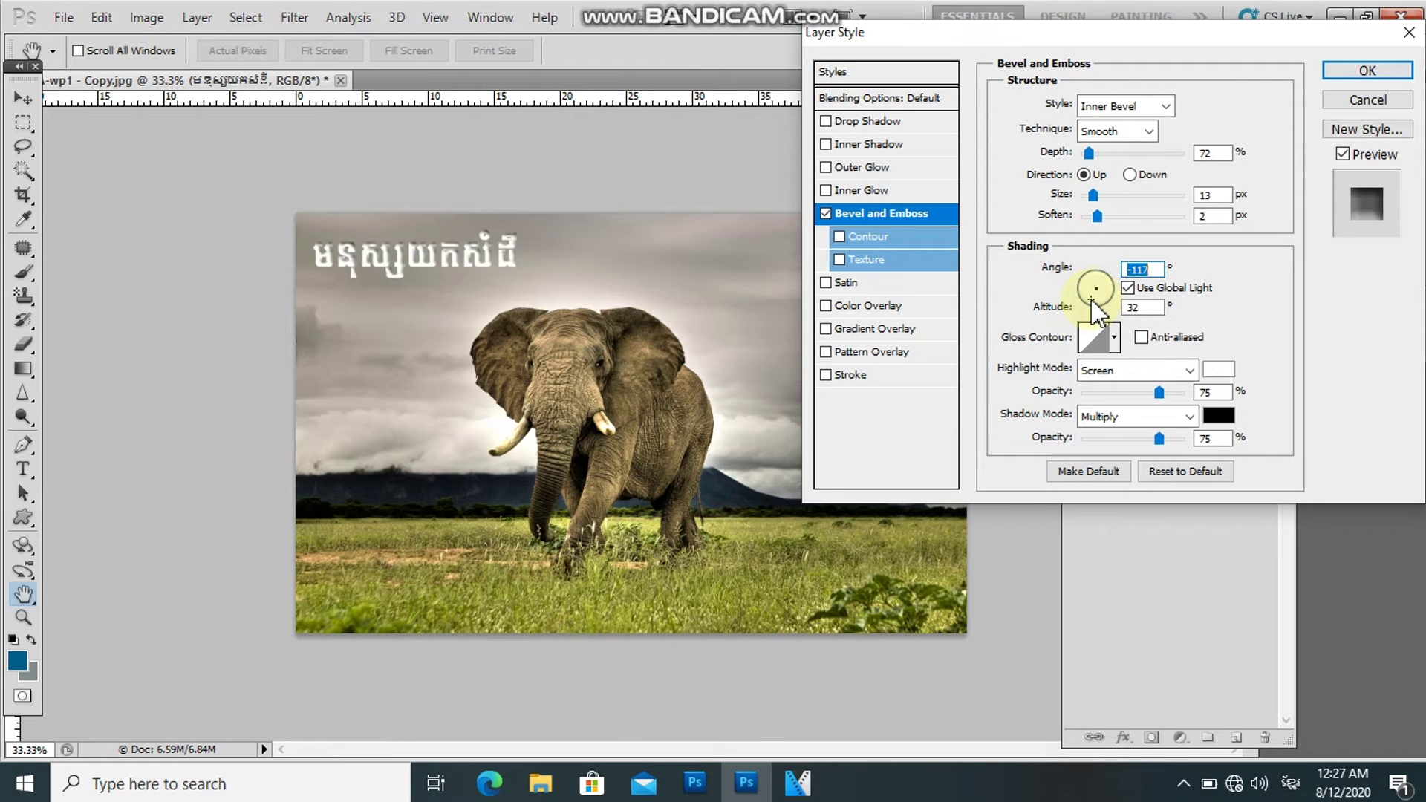
drag(1083, 295, 1086, 279)
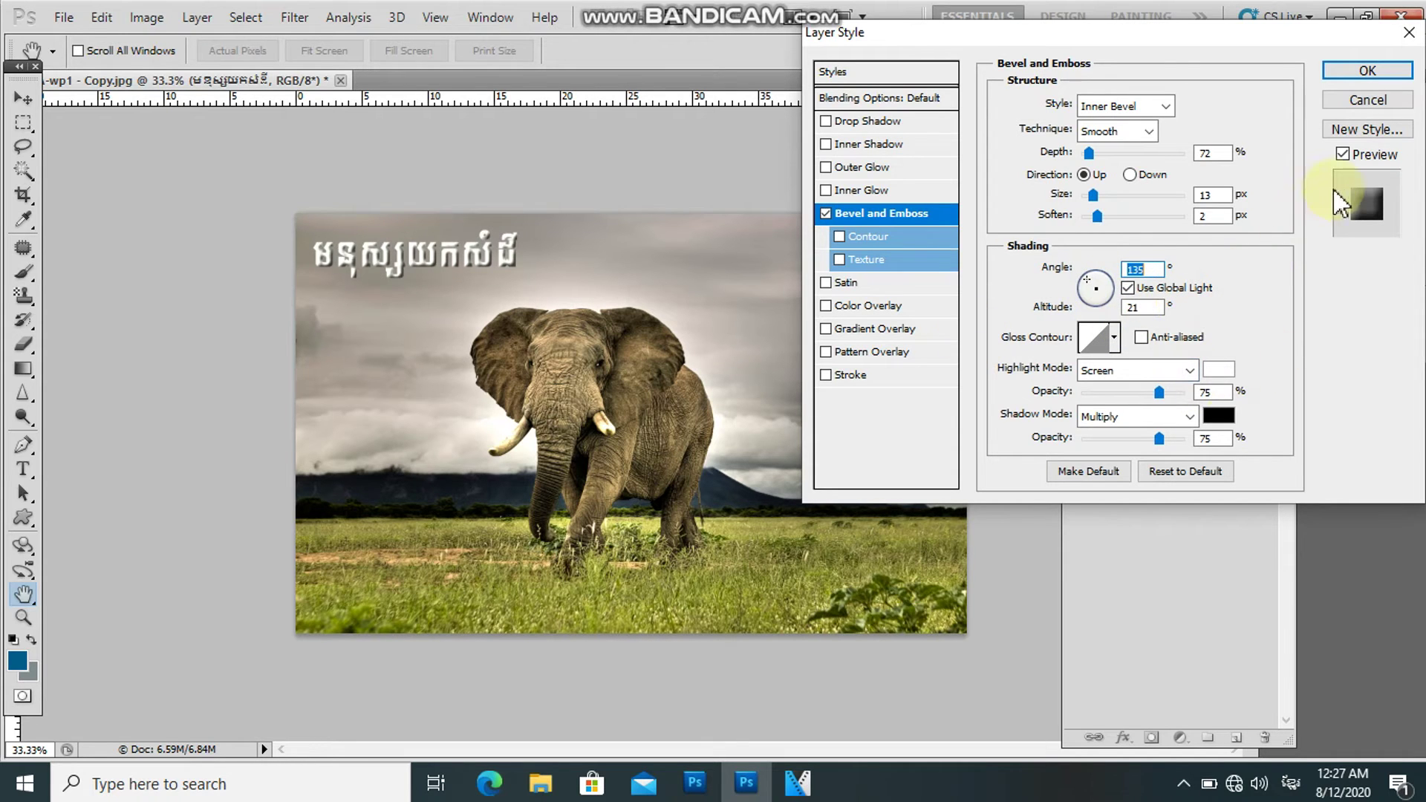
Make the bevel's shadow colour cyan 00dff7
click(1222, 418)
click(958, 235)
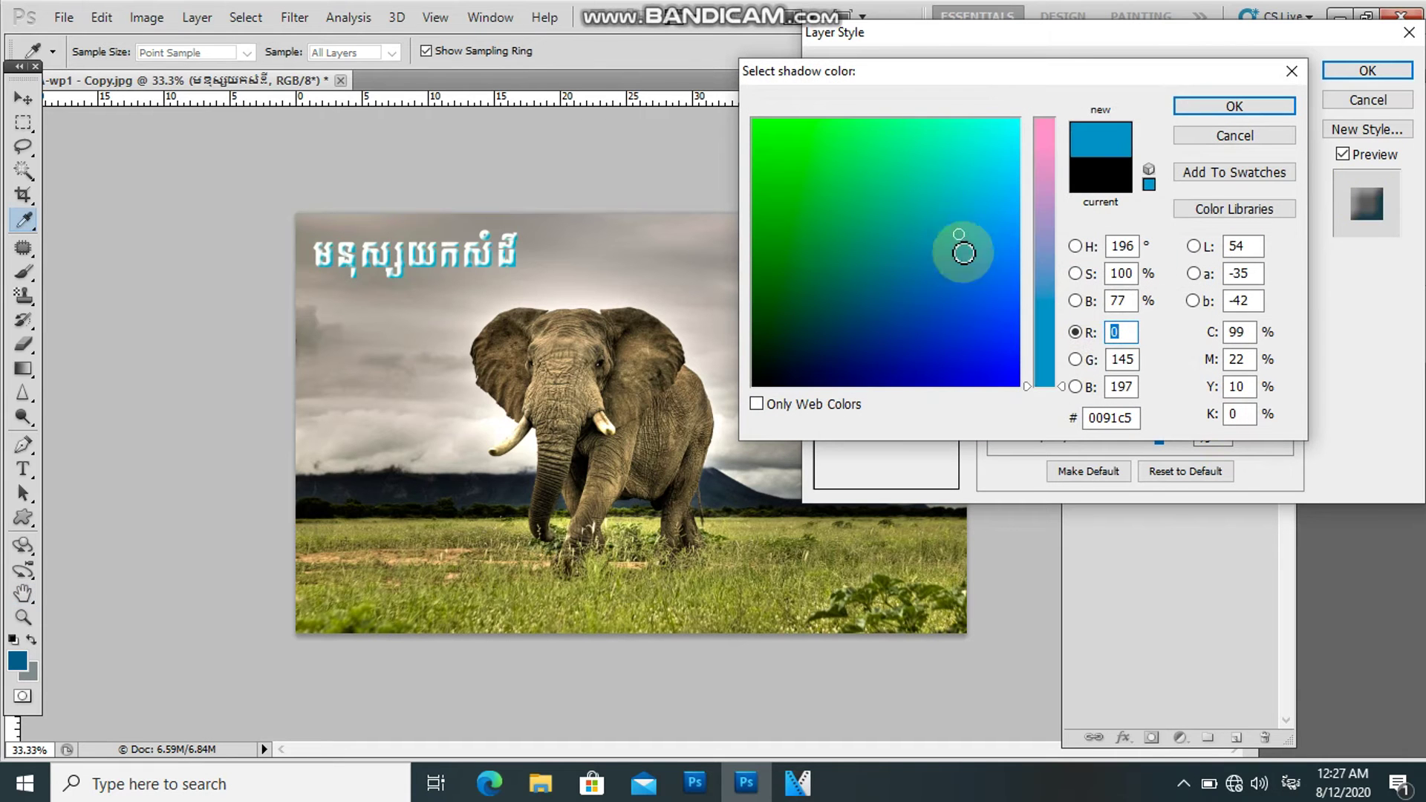
click(971, 335)
click(867, 335)
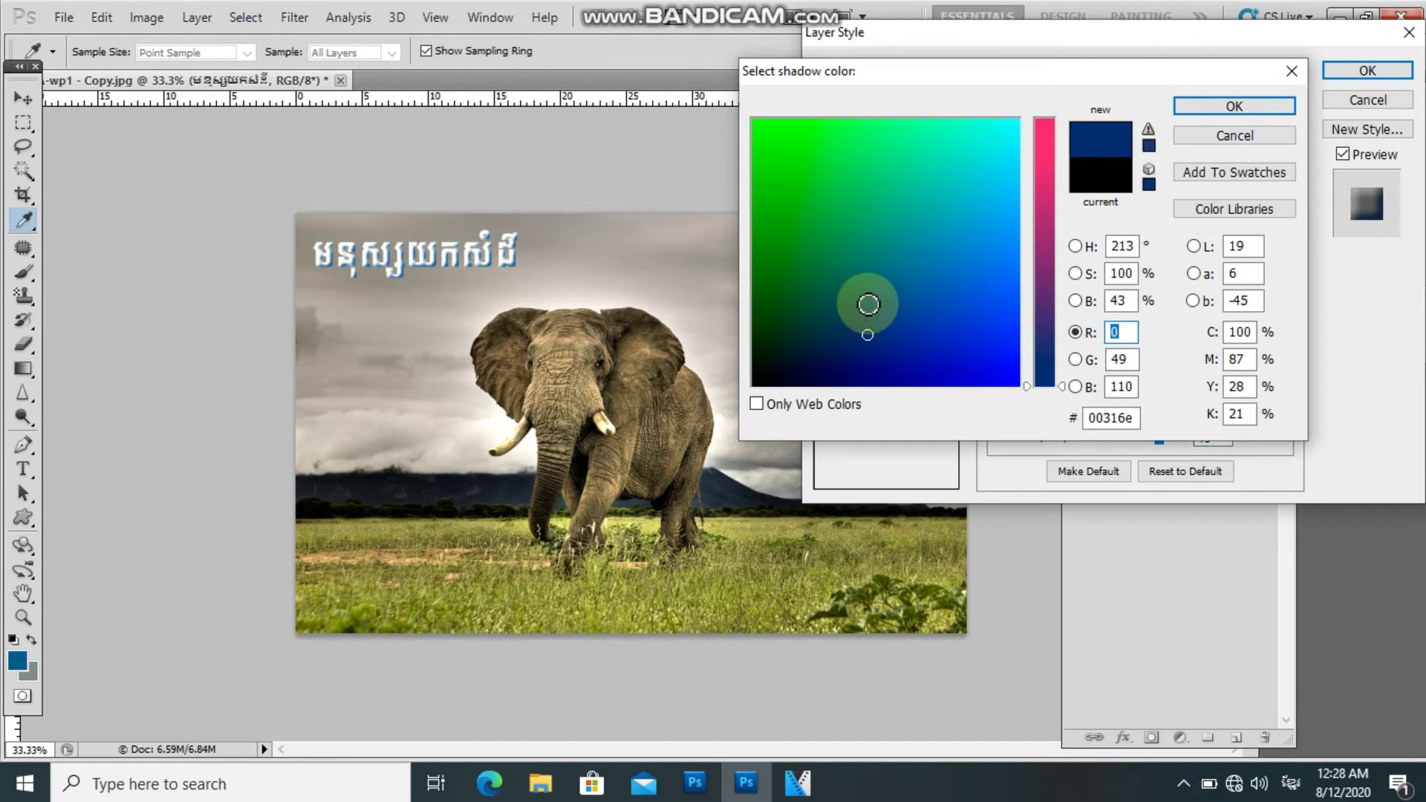
click(873, 296)
click(933, 330)
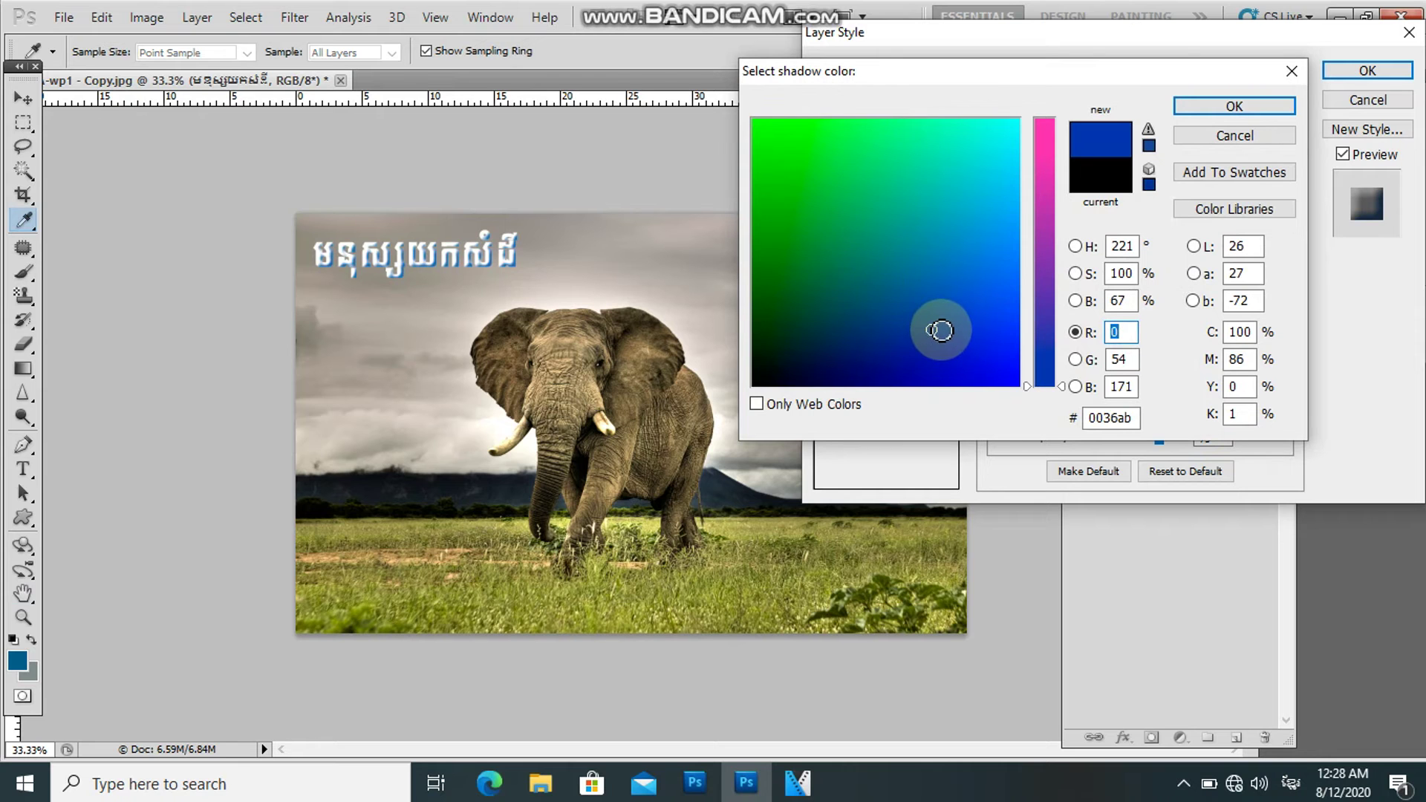
drag(940, 330, 1012, 150)
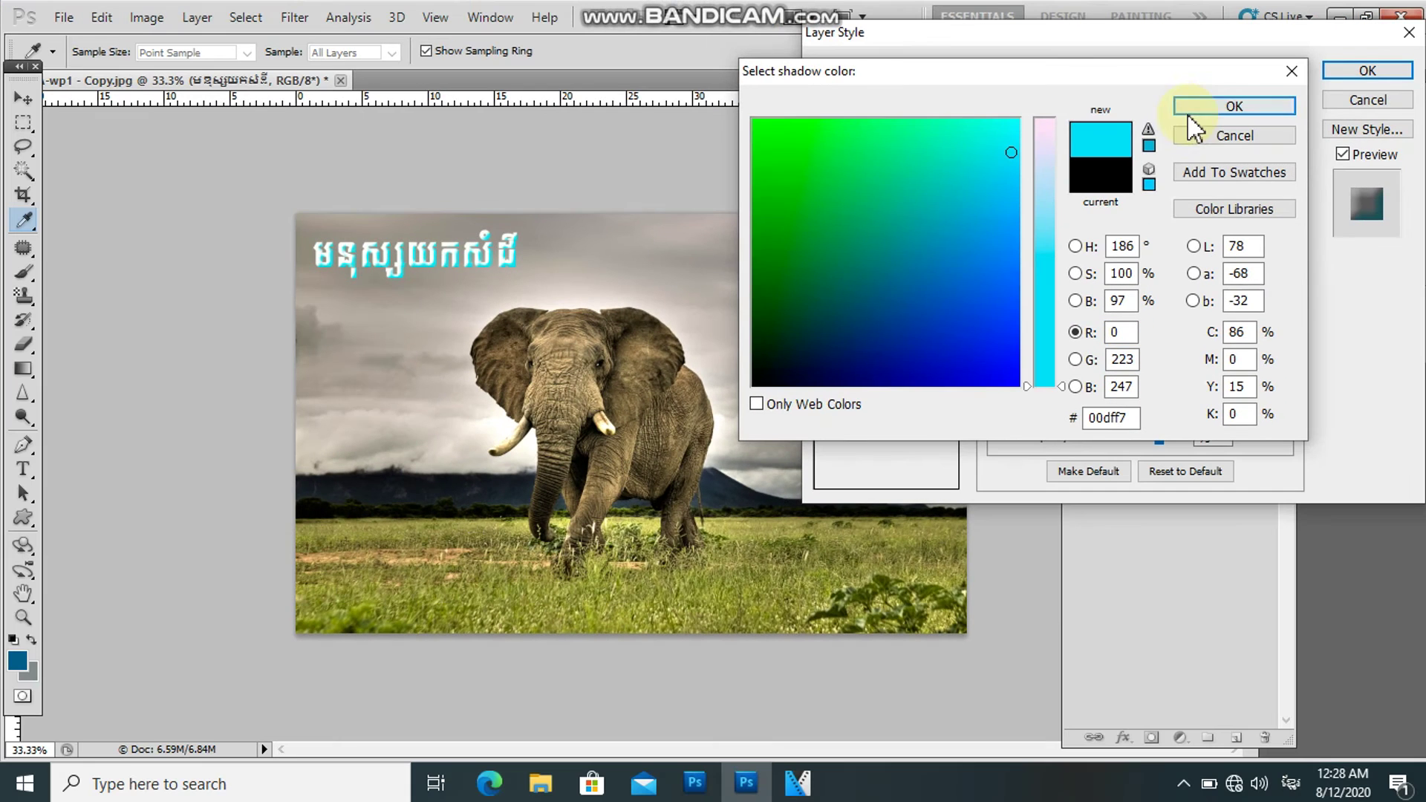
click(1192, 105)
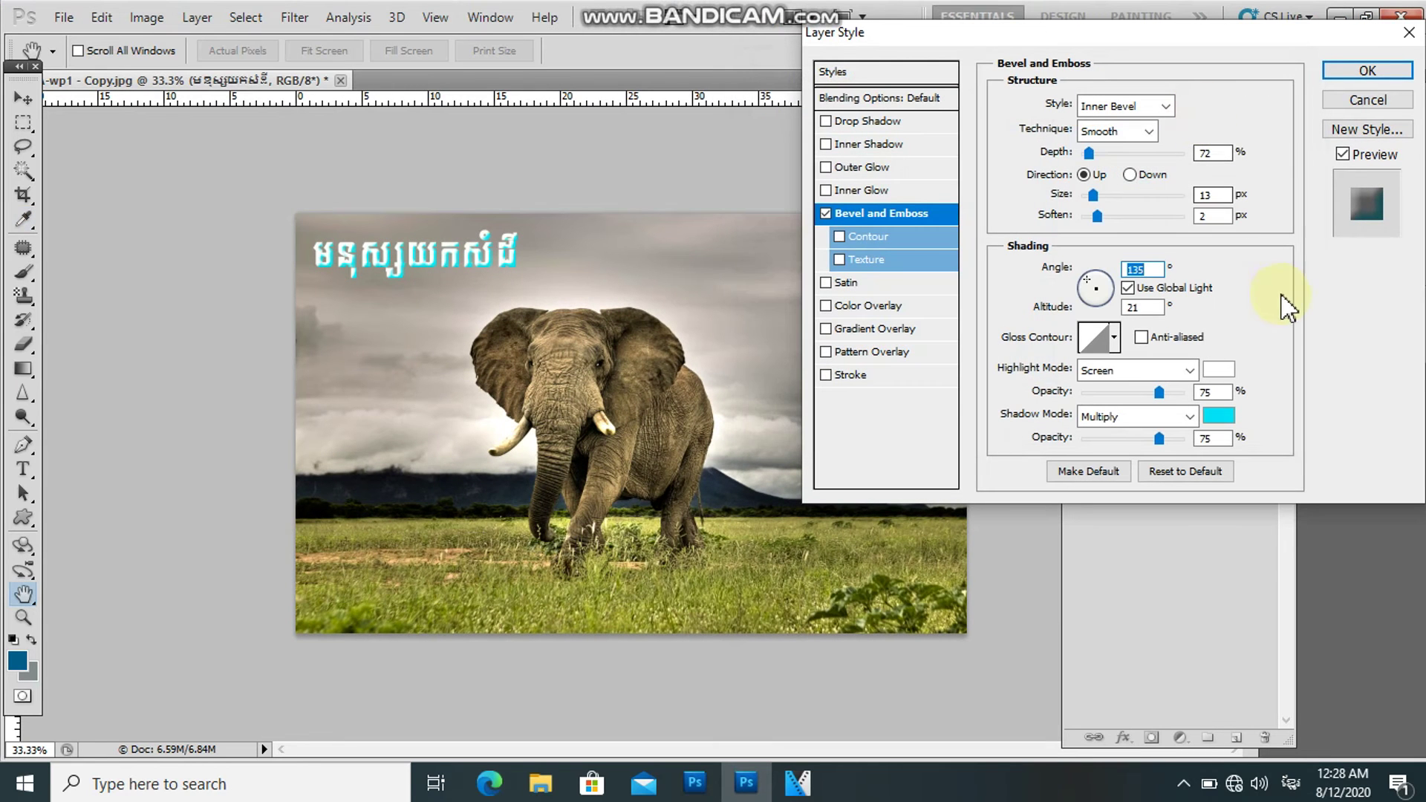
Reduce the bevel size to 7 px and apply the layer style
drag(1094, 201, 1109, 203)
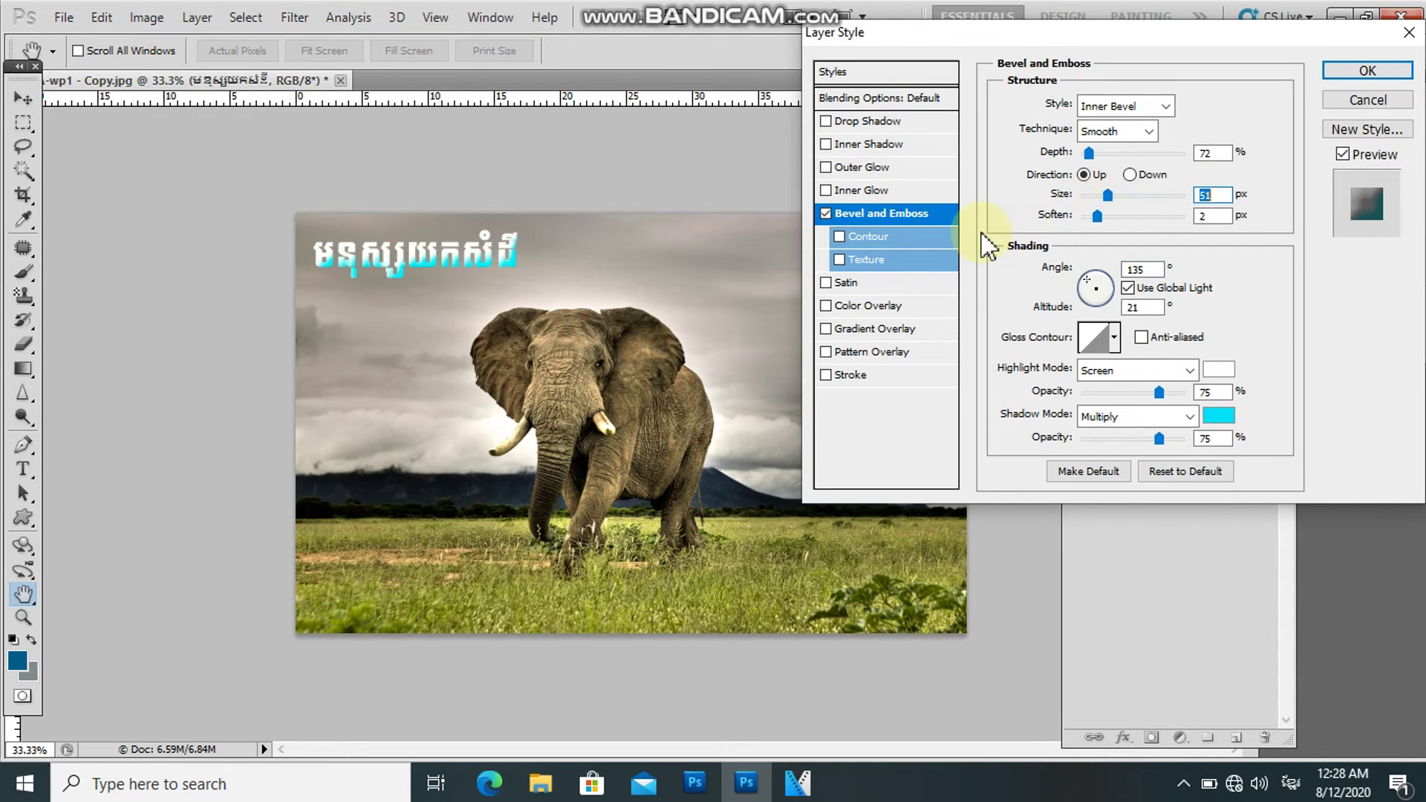
click(1095, 197)
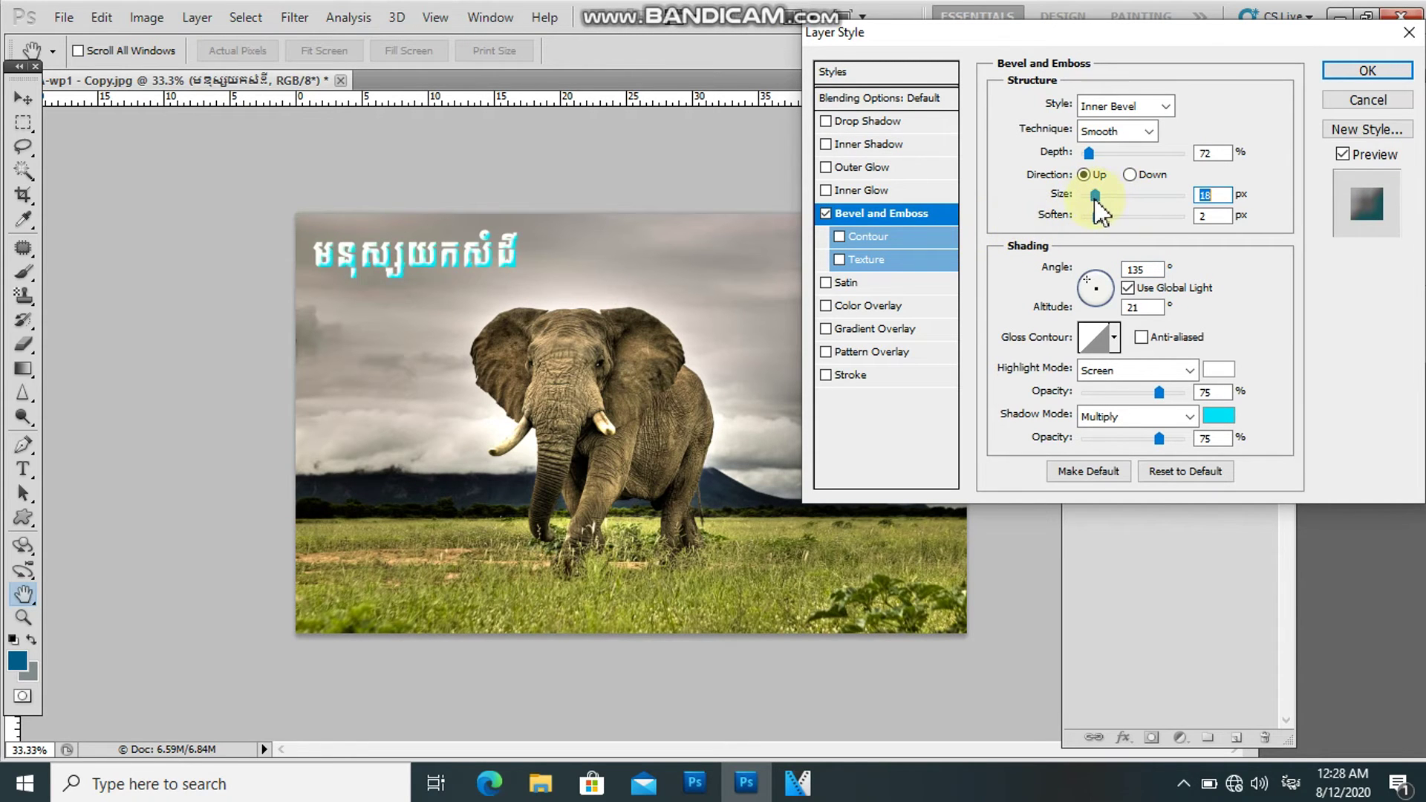
drag(1098, 202, 1091, 199)
click(1356, 74)
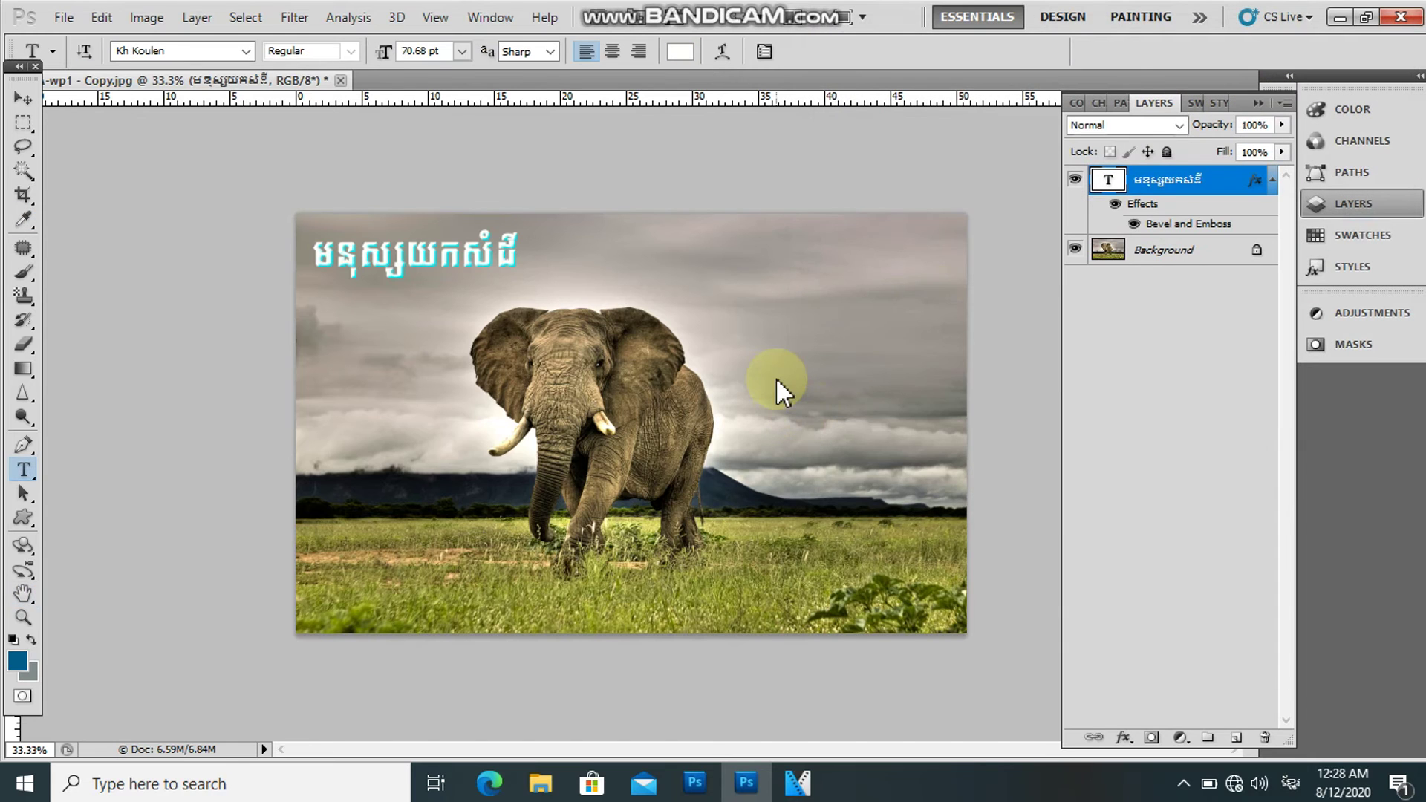
Scale the Khmer title larger with Ctrl+T, then start a second text layer beside the elephant
key(ctrl+t)
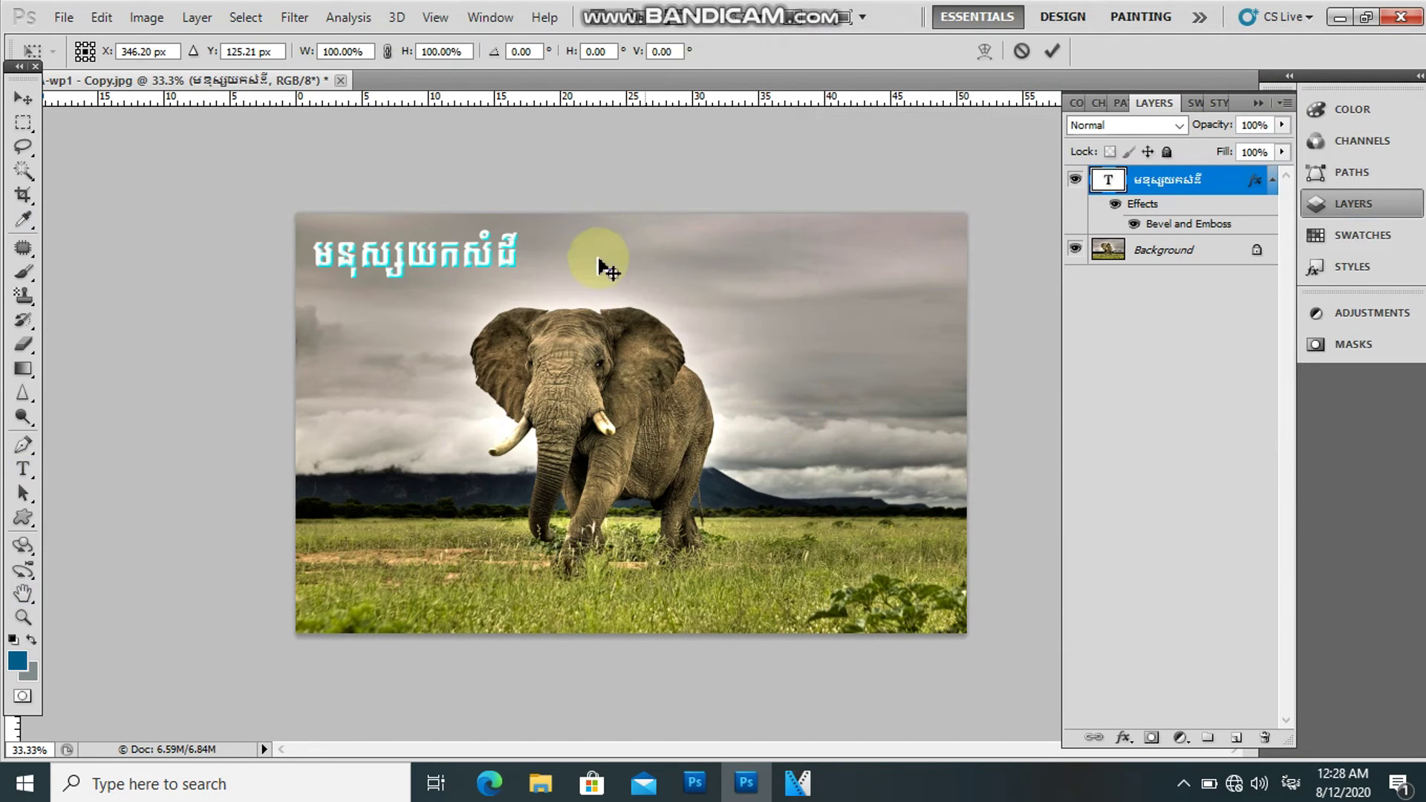
drag(526, 233, 570, 226)
mouse_move(498, 261)
mouse_down()
mouse_move(561, 263)
mouse_move(540, 260)
mouse_up()
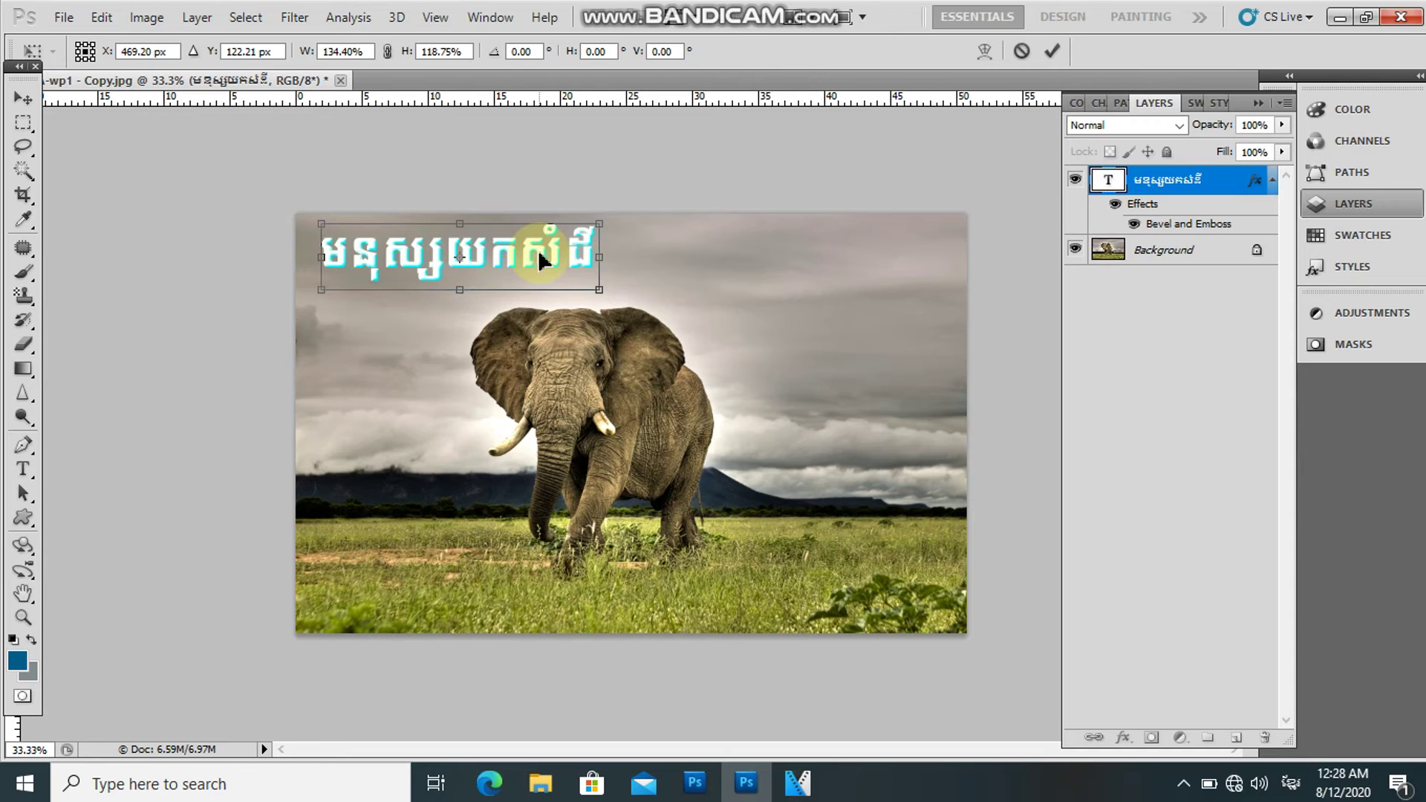
key(Return)
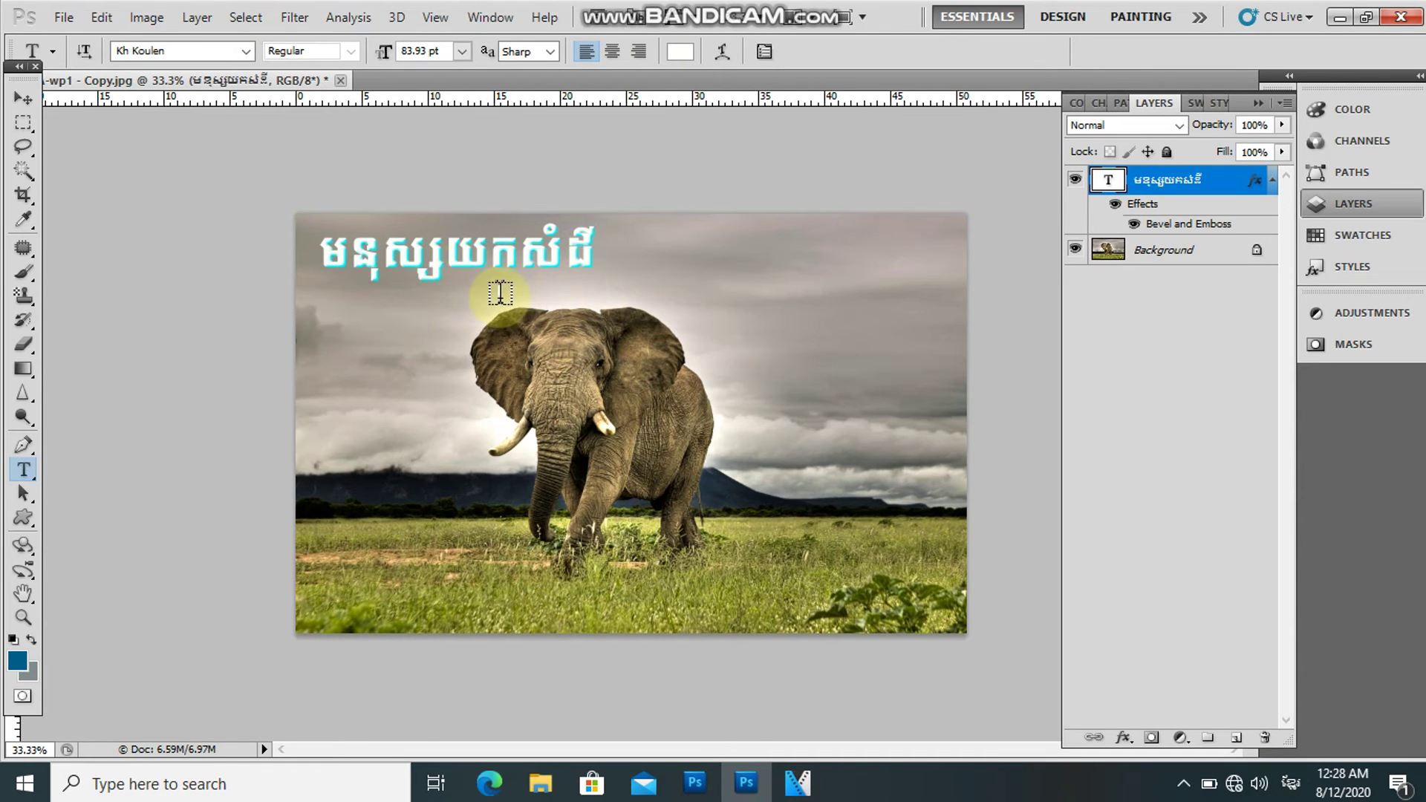
click(726, 450)
text(ដំរី)
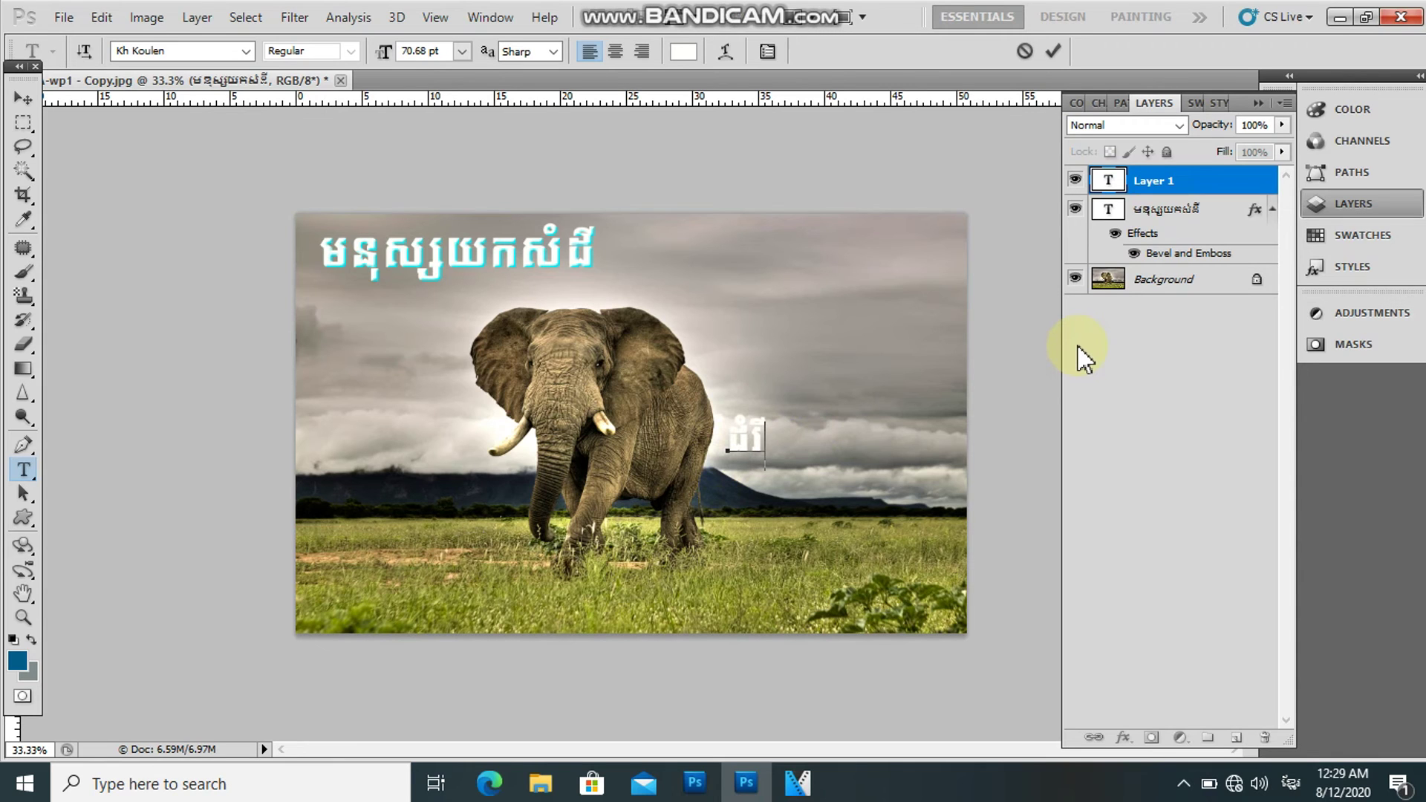
Type the Khmer caption ដំរីយកភ្លុក right of the elephant and select it
text(យកភ្លុក)
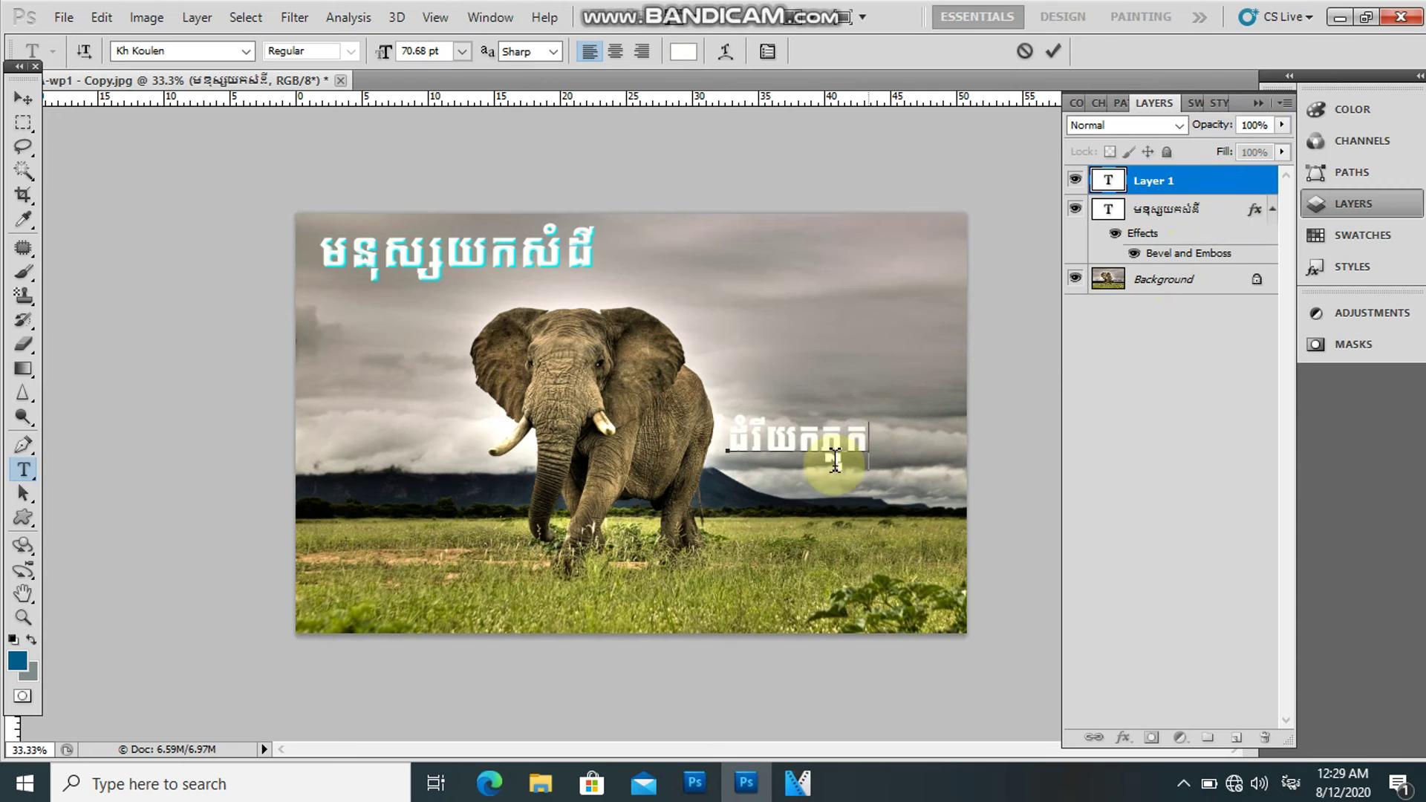
drag(872, 451, 725, 470)
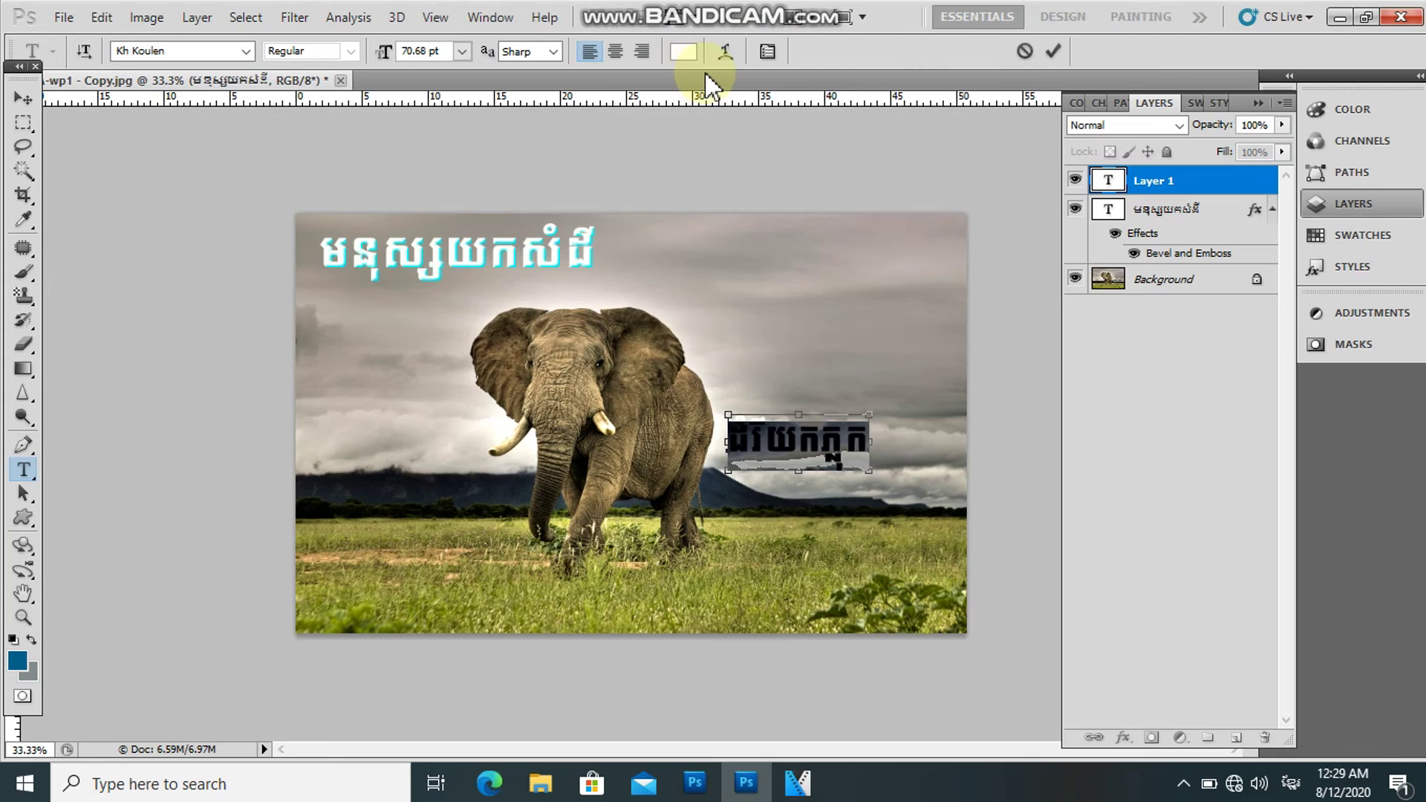
click(683, 51)
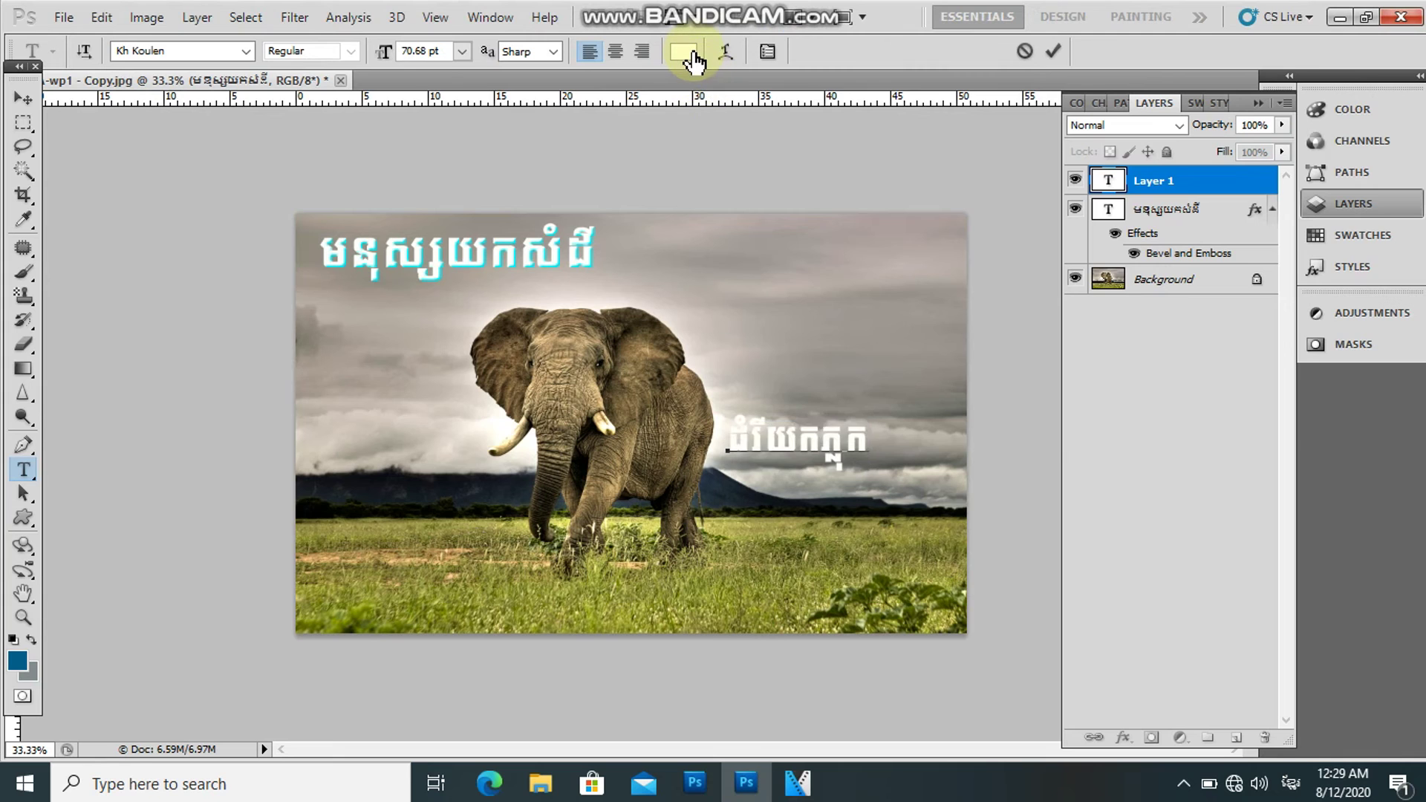
Colour the caption violet and commit the text
drag(955, 306, 968, 304)
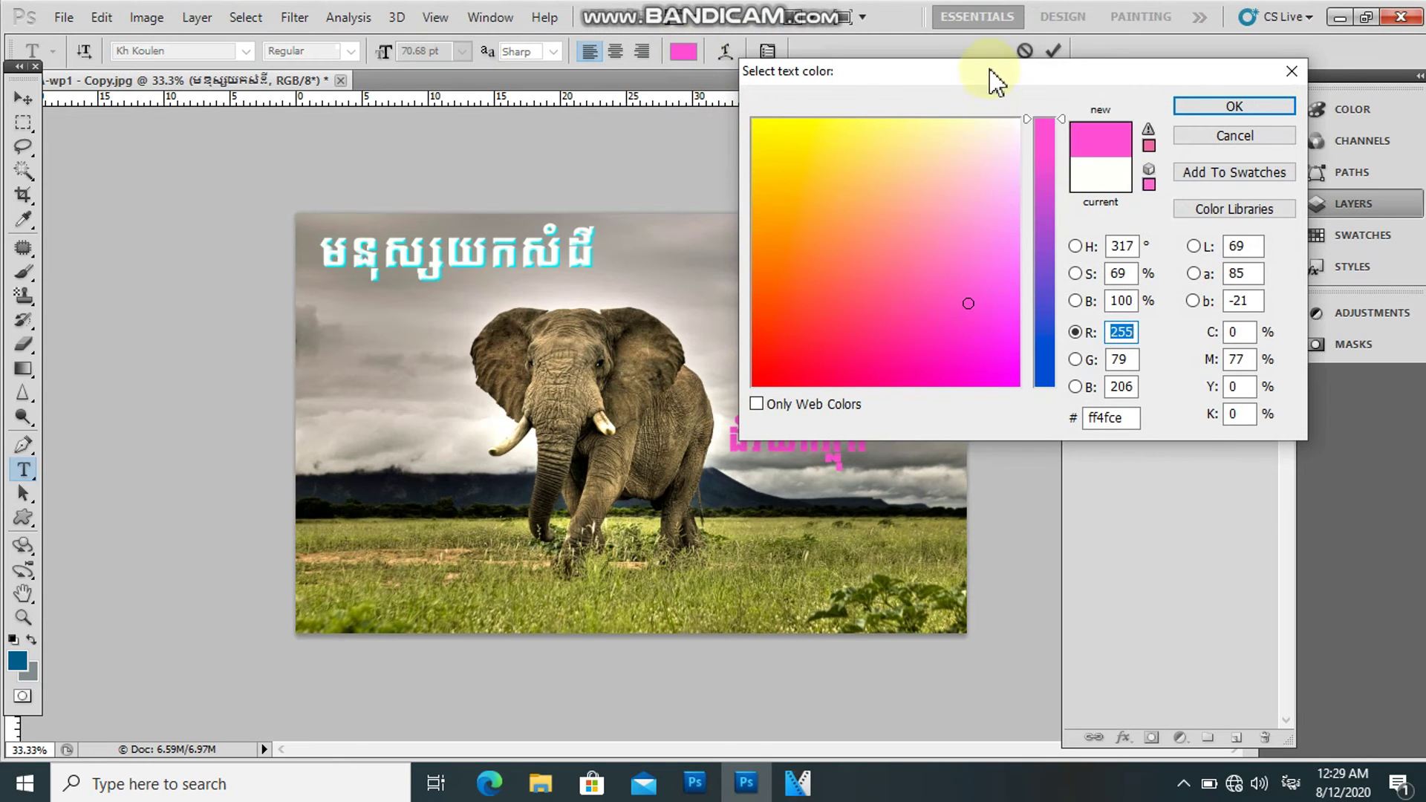
drag(993, 72, 1127, 44)
click(1178, 289)
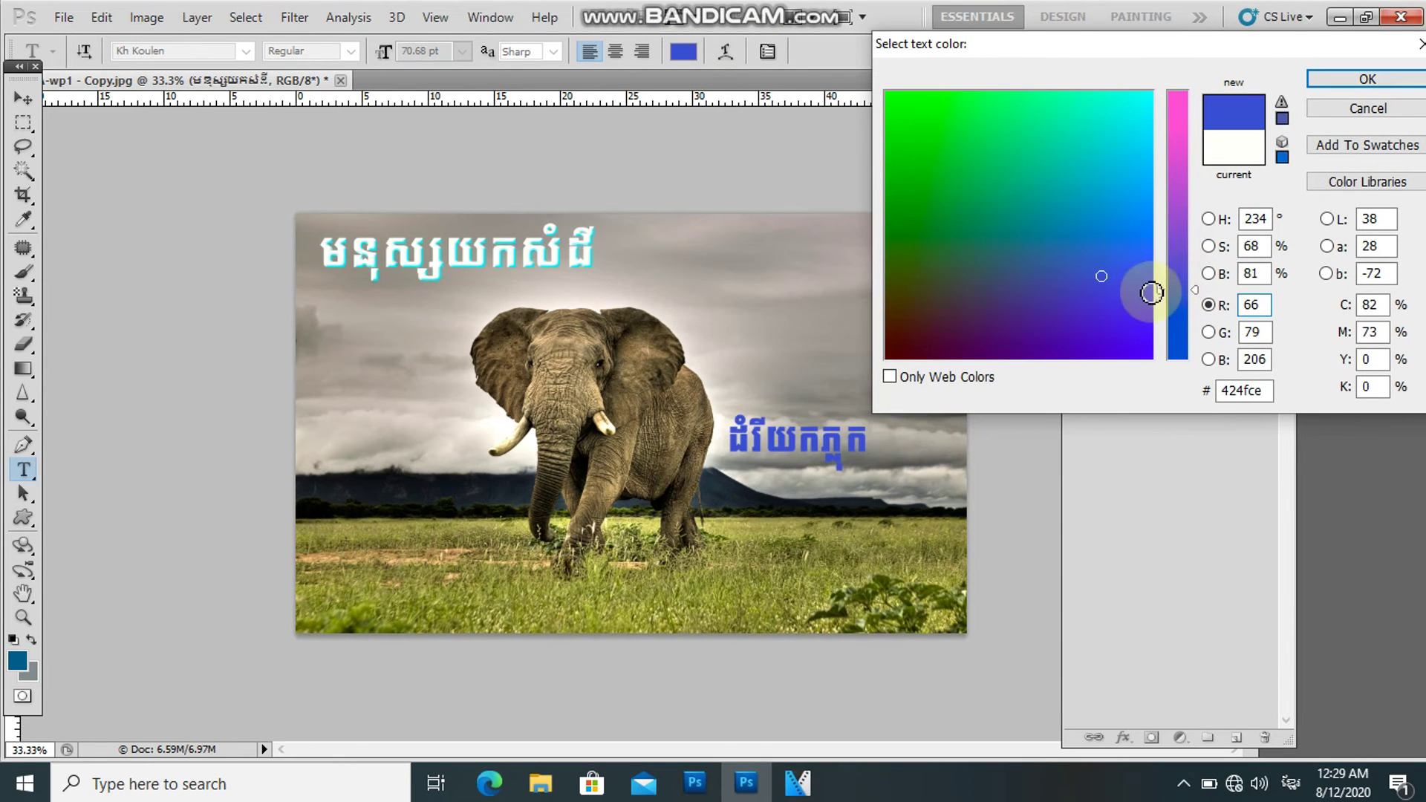
click(1131, 235)
mouse_move(1132, 235)
mouse_down()
mouse_move(1111, 280)
mouse_move(1086, 220)
mouse_move(1060, 210)
mouse_move(1120, 344)
mouse_move(1086, 348)
mouse_up()
click(1366, 79)
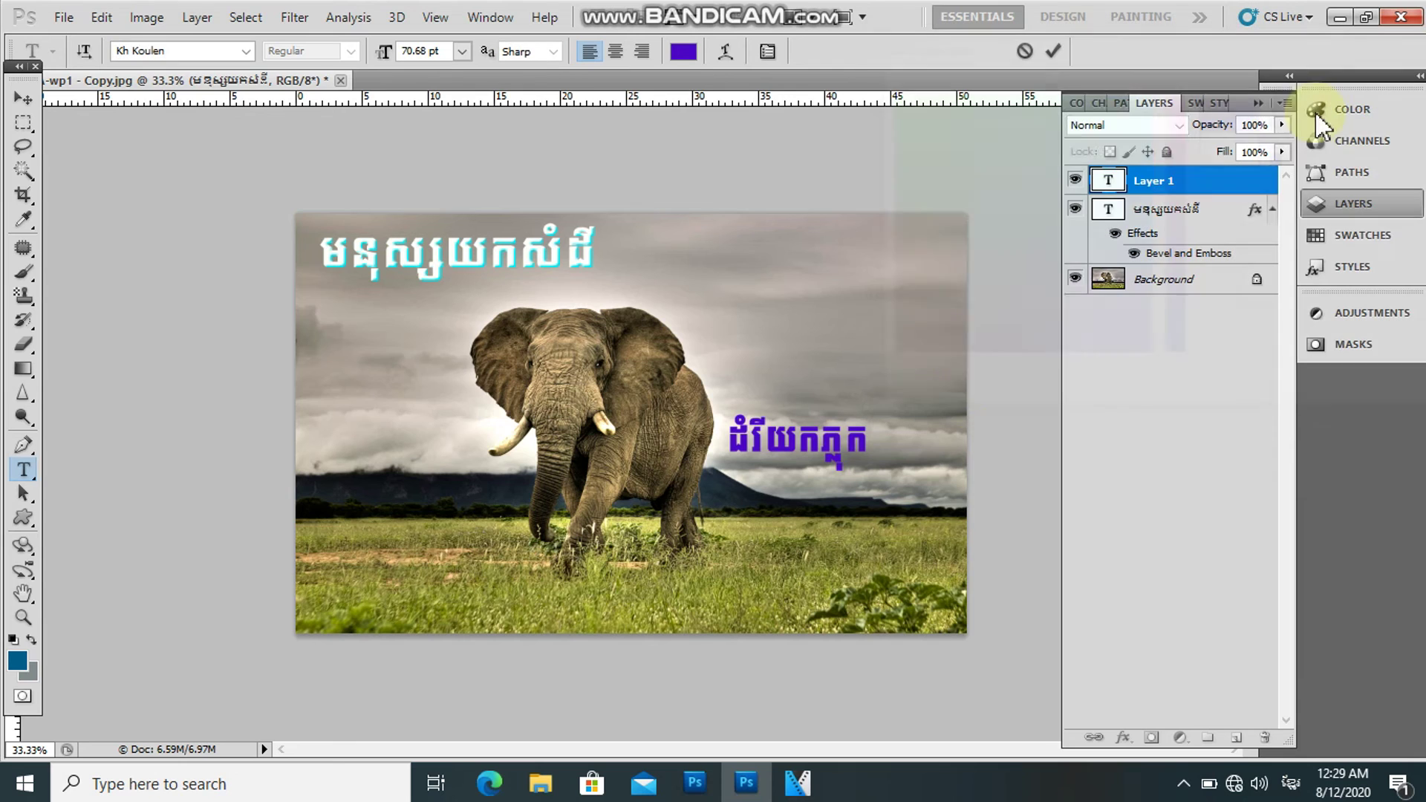
click(1059, 55)
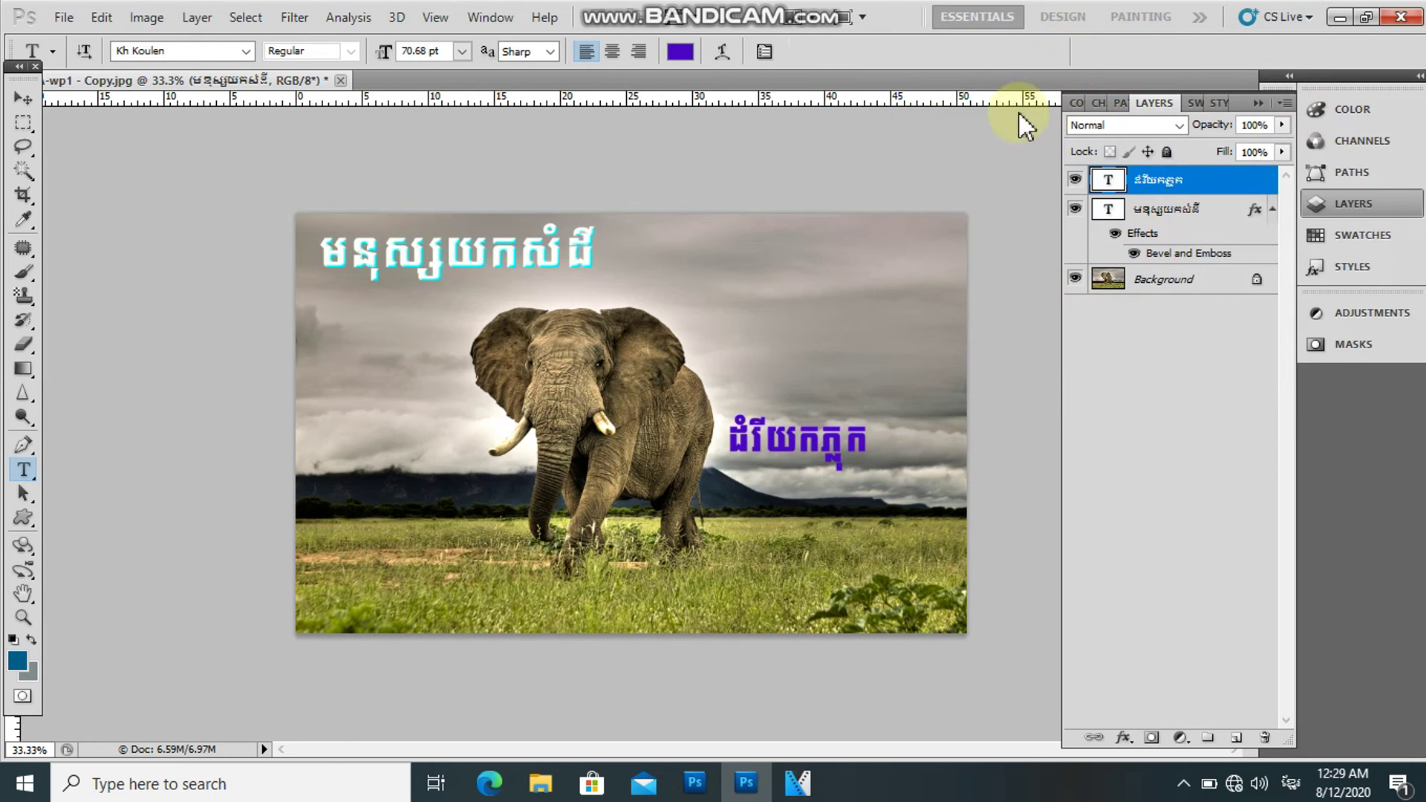
Enlarge the purple caption to about 119.82 pt and reposition it beside the elephant
key(ctrl+t)
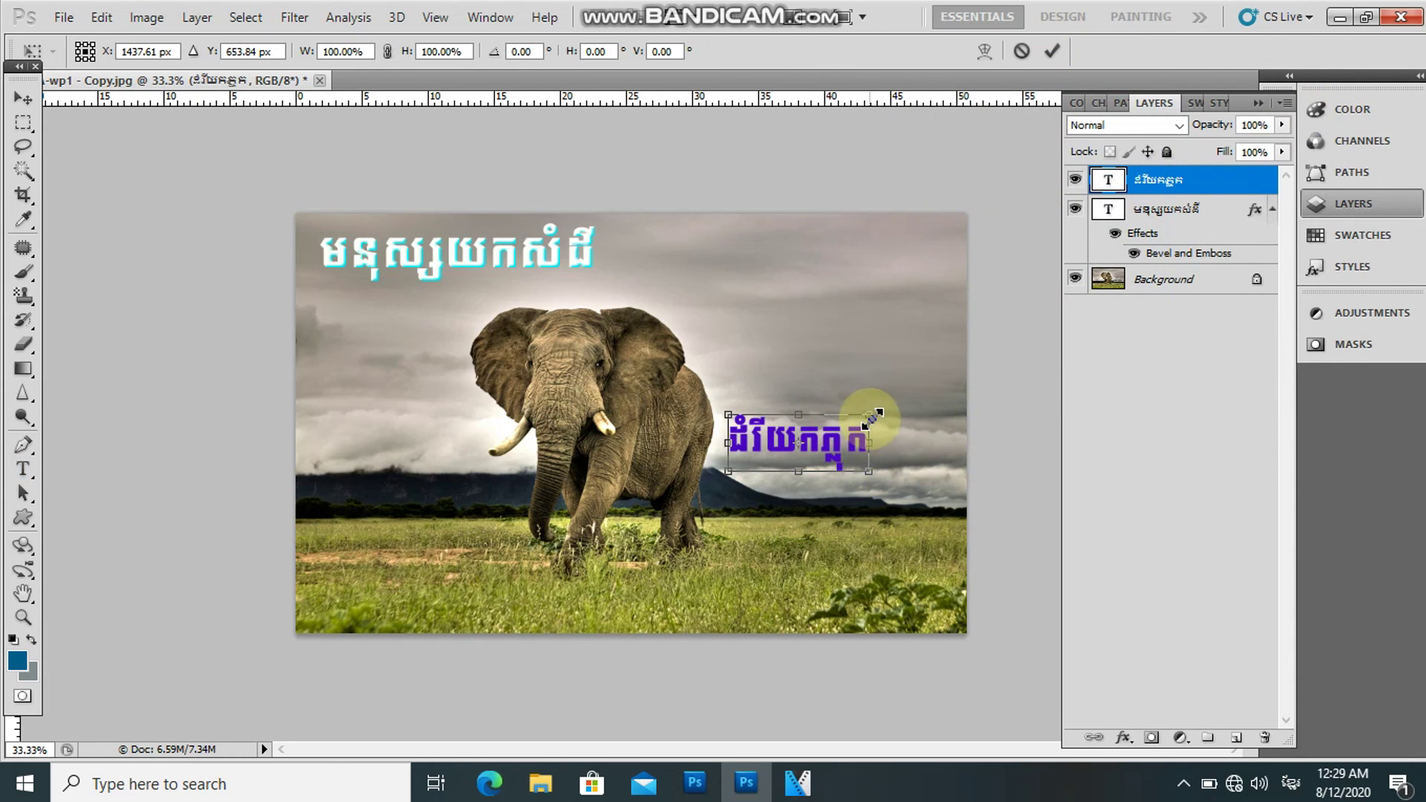
drag(873, 417, 918, 395)
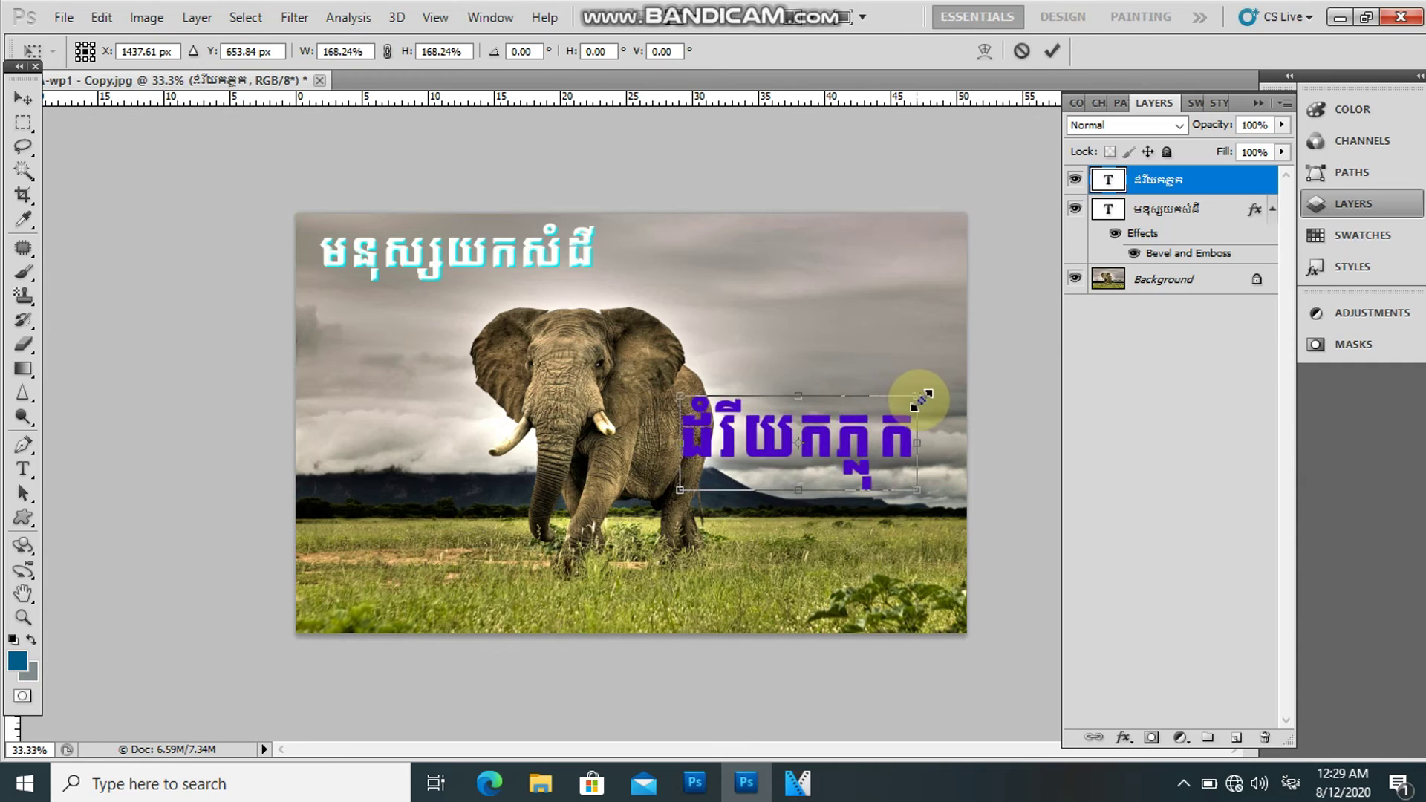
drag(860, 440, 884, 444)
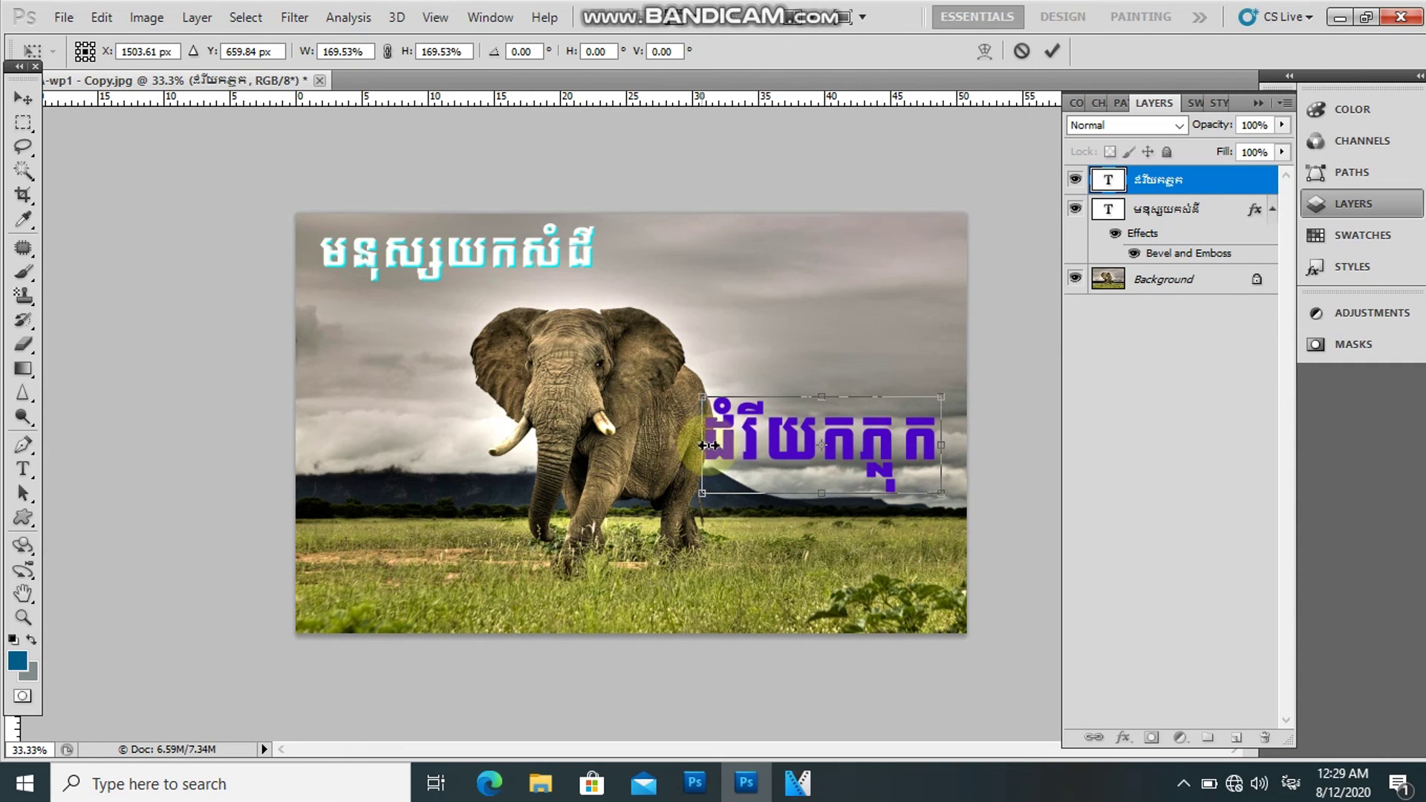
drag(702, 445, 711, 445)
key(Return)
Commit the caption's transform and enable Bevel and Emboss with Contour at range 53
key(t)
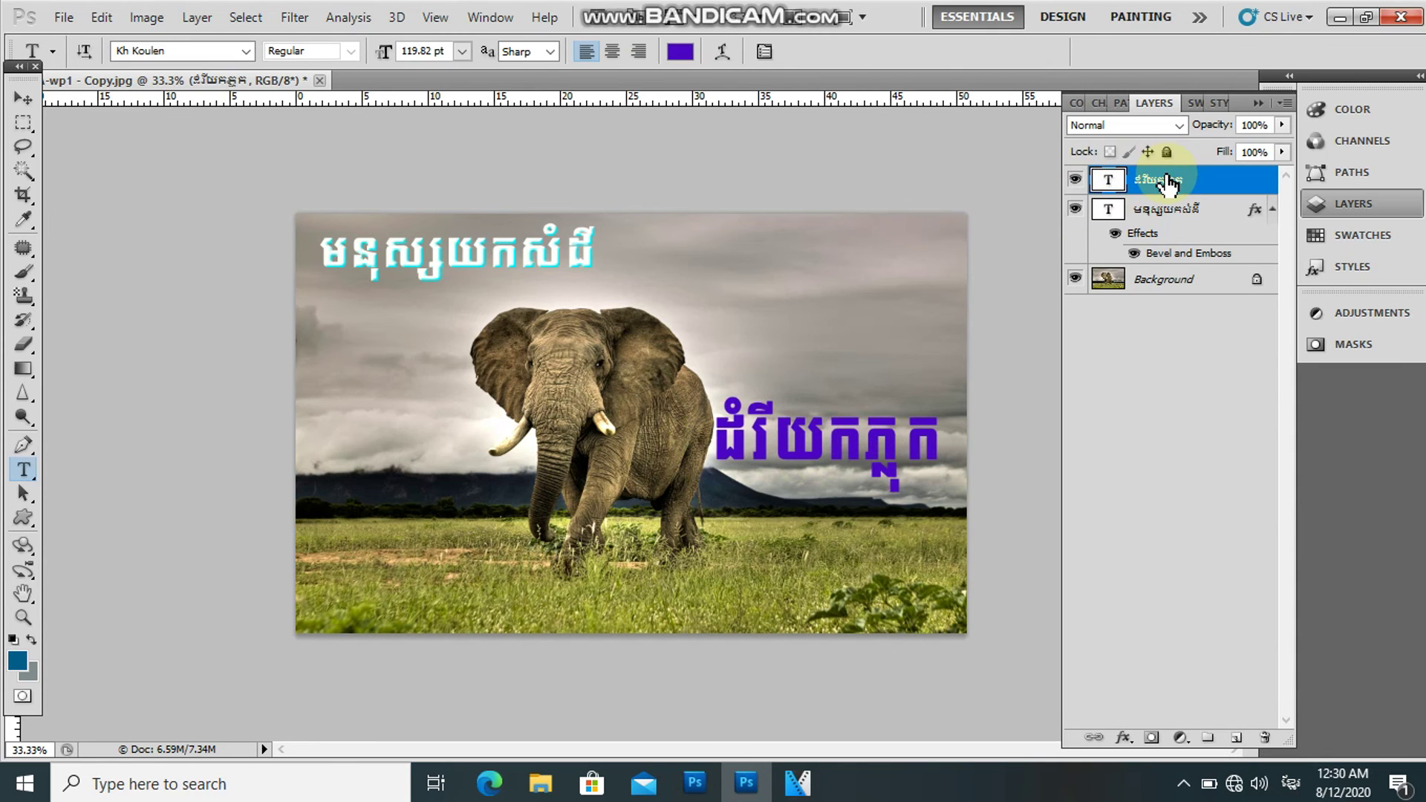
right_click(1167, 182)
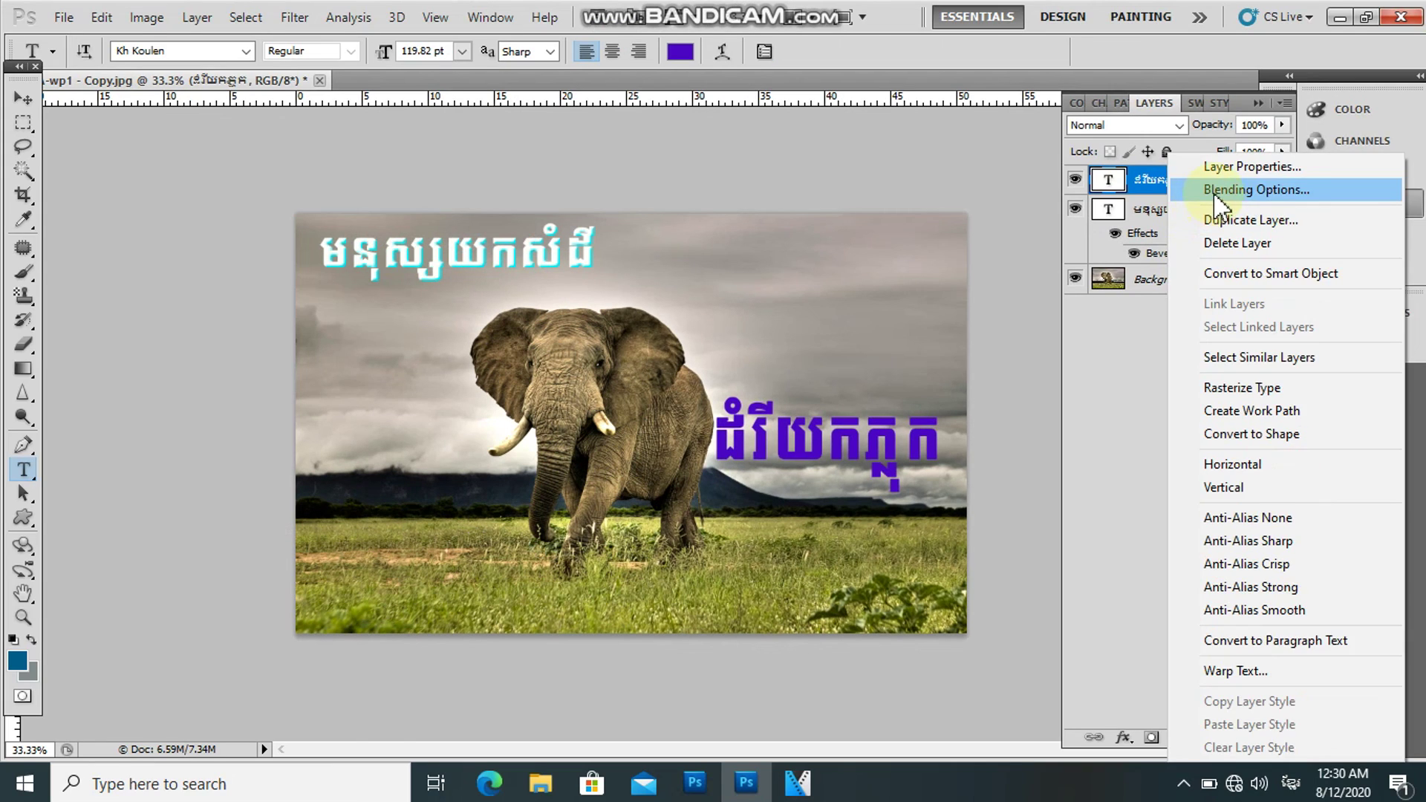
click(1213, 192)
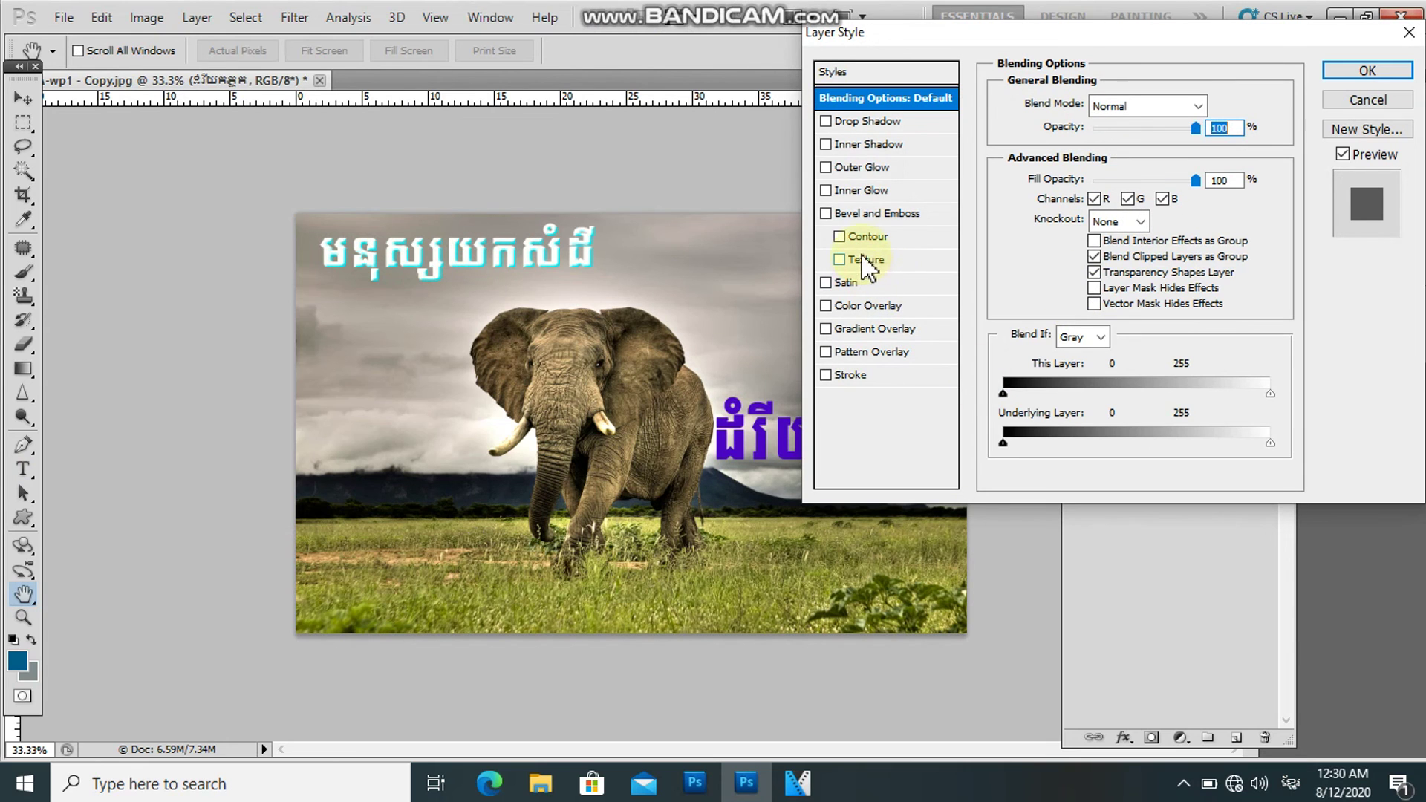
drag(1076, 32, 1180, 11)
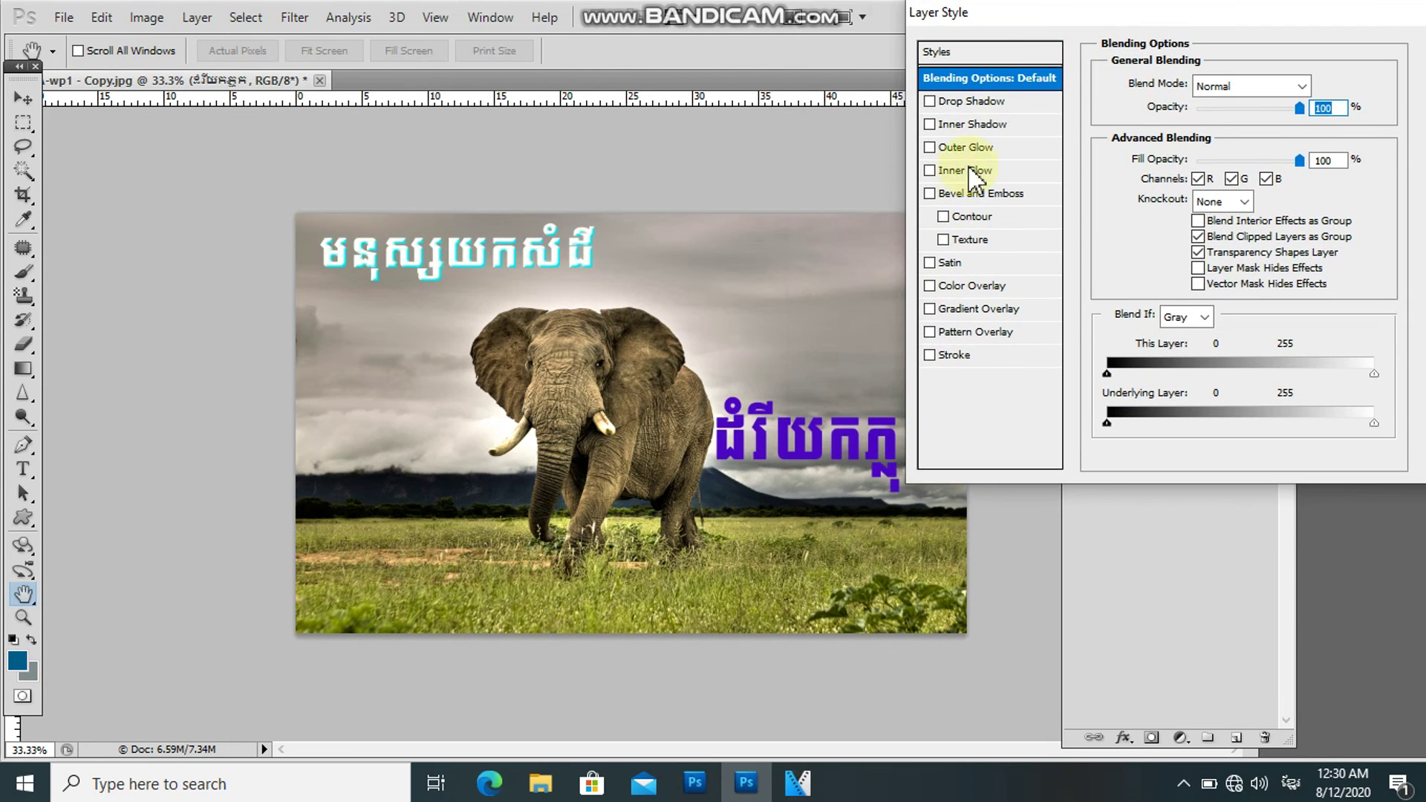
click(969, 216)
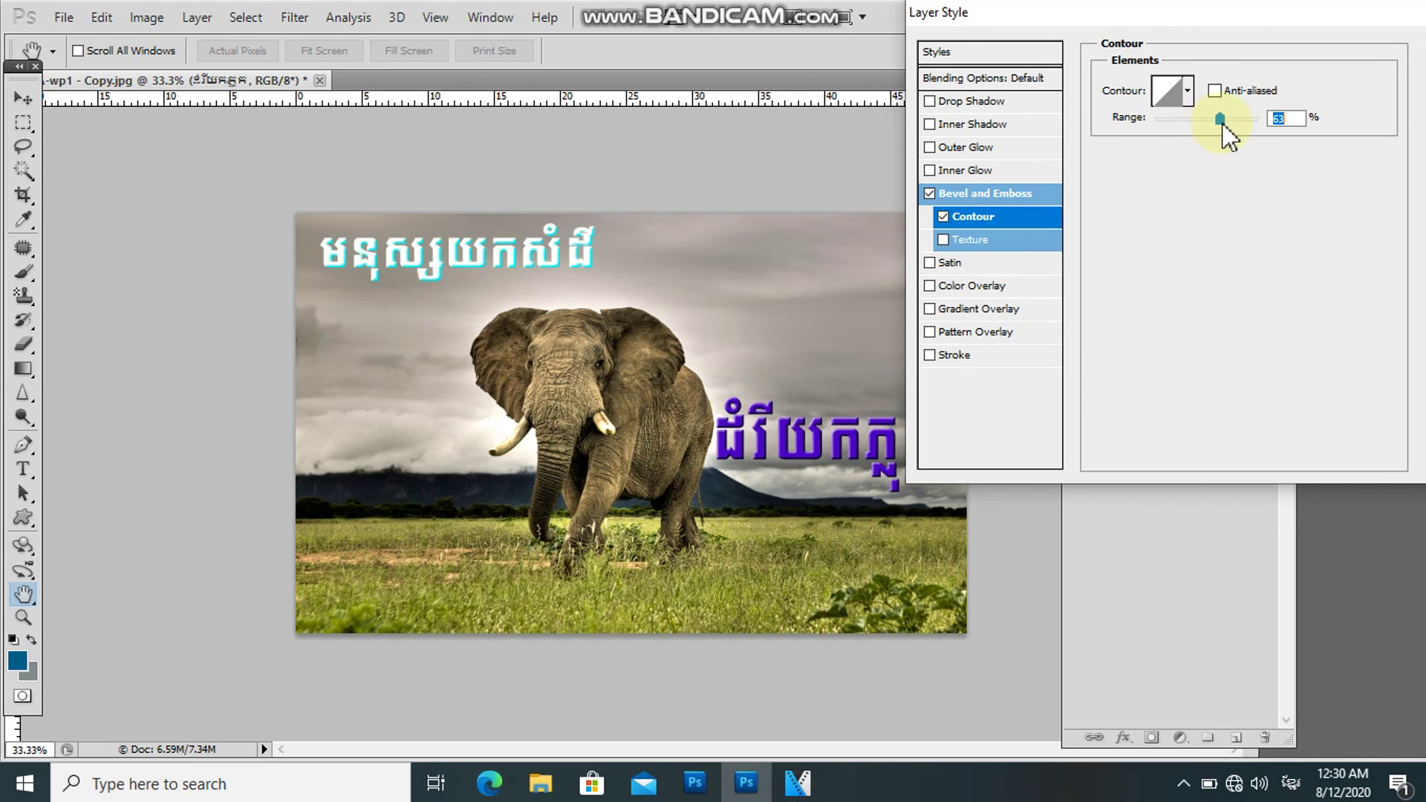
drag(1203, 122, 1210, 126)
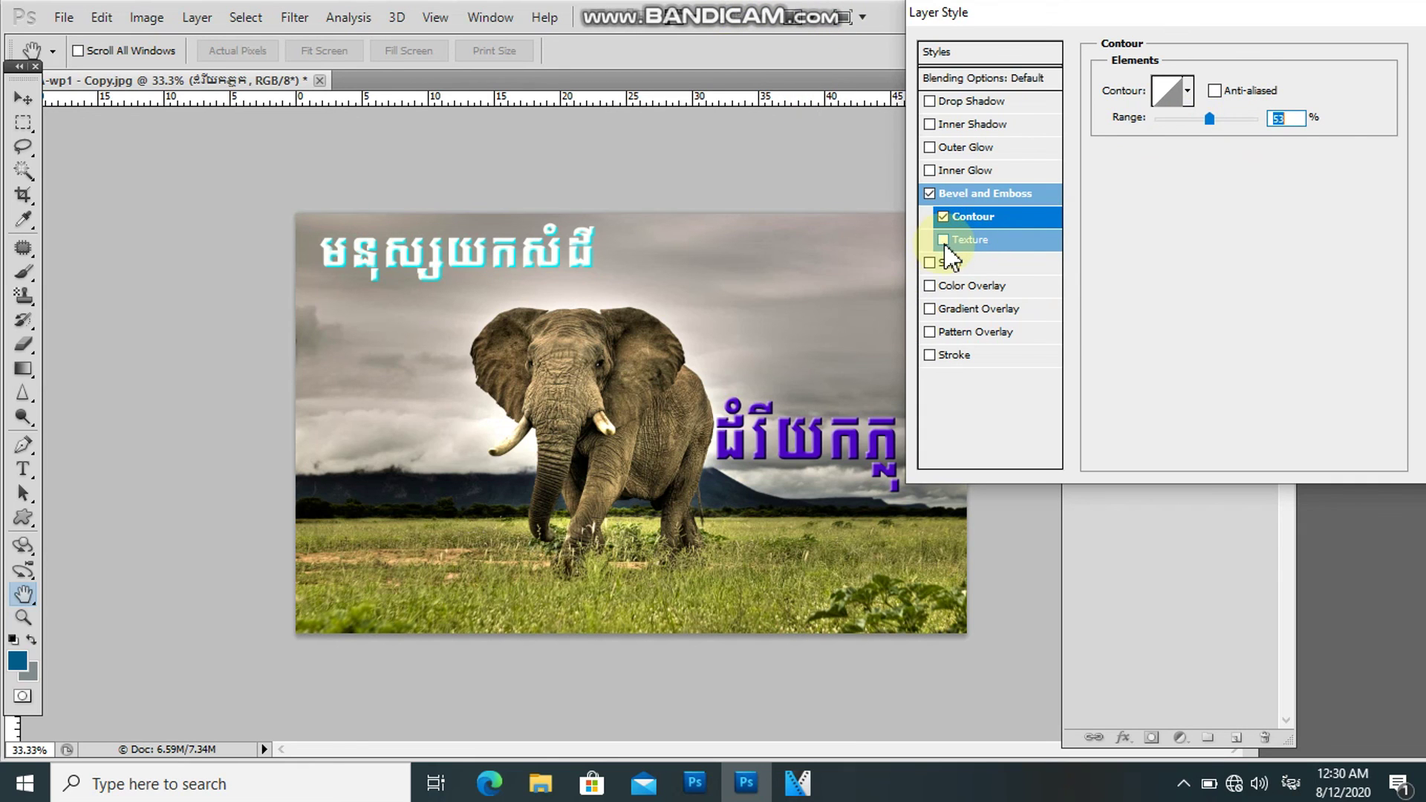
Experiment with Texture depth and scale, then switch Texture off and apply the style
click(977, 241)
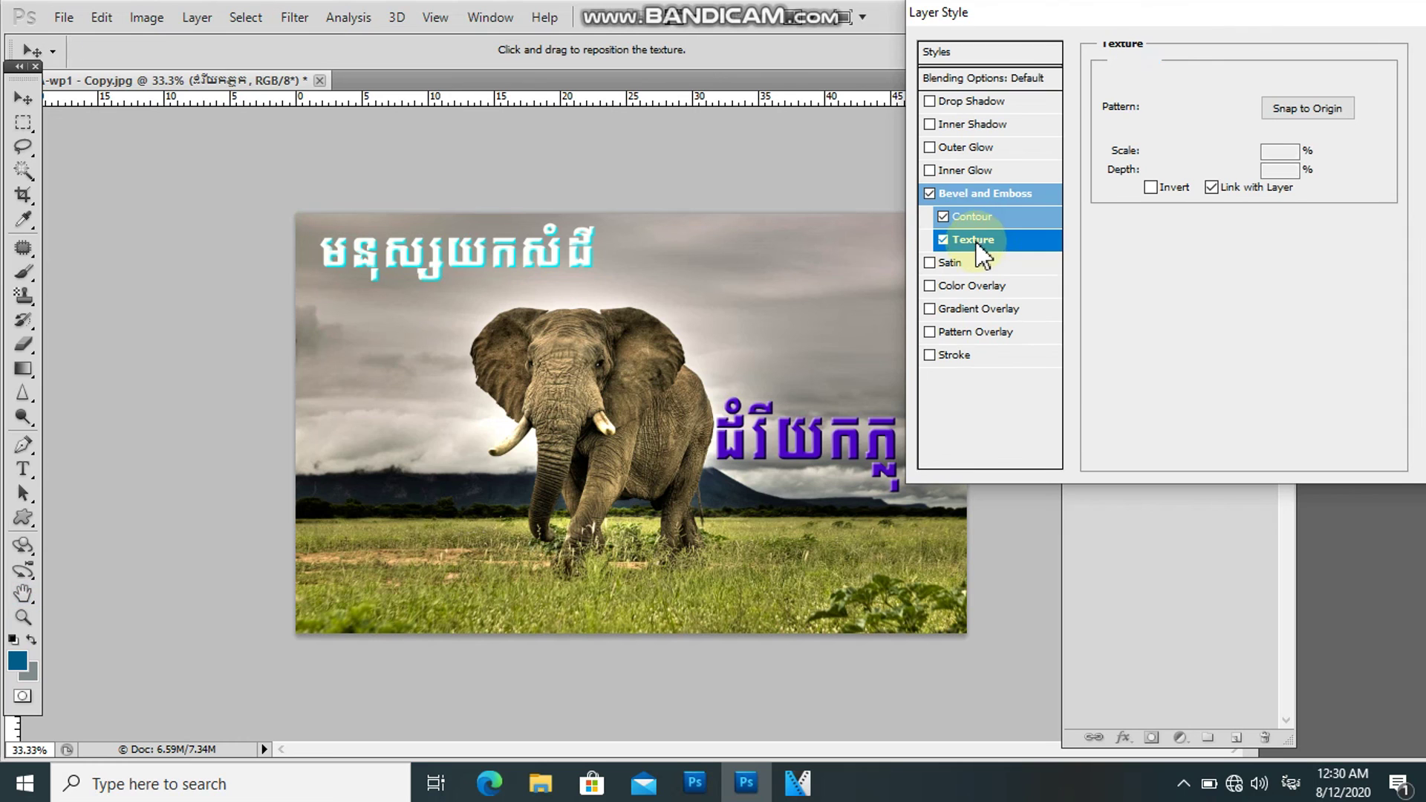
mouse_move(1226, 171)
mouse_down()
mouse_move(1246, 190)
mouse_move(1208, 153)
mouse_up()
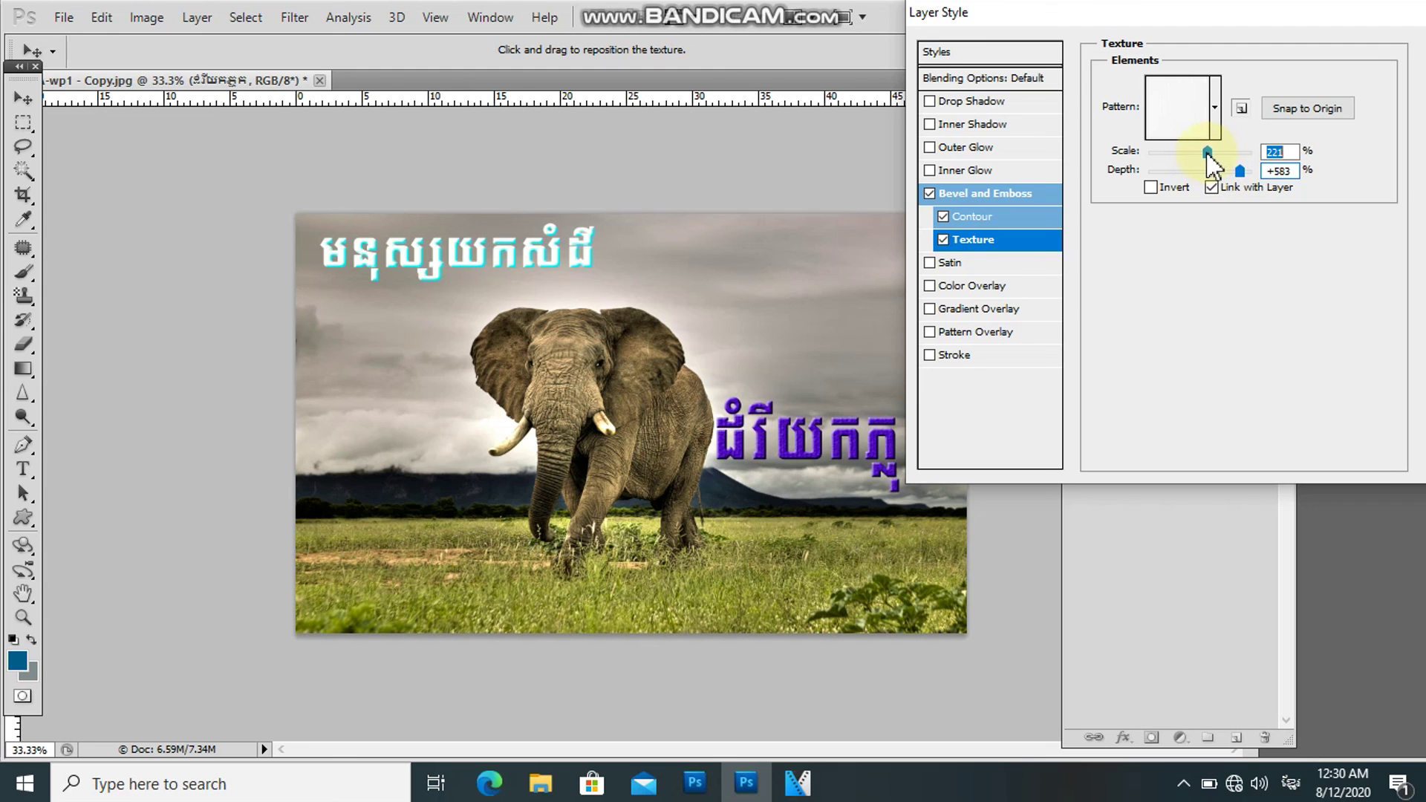
drag(1201, 161, 1207, 164)
click(1211, 189)
click(943, 240)
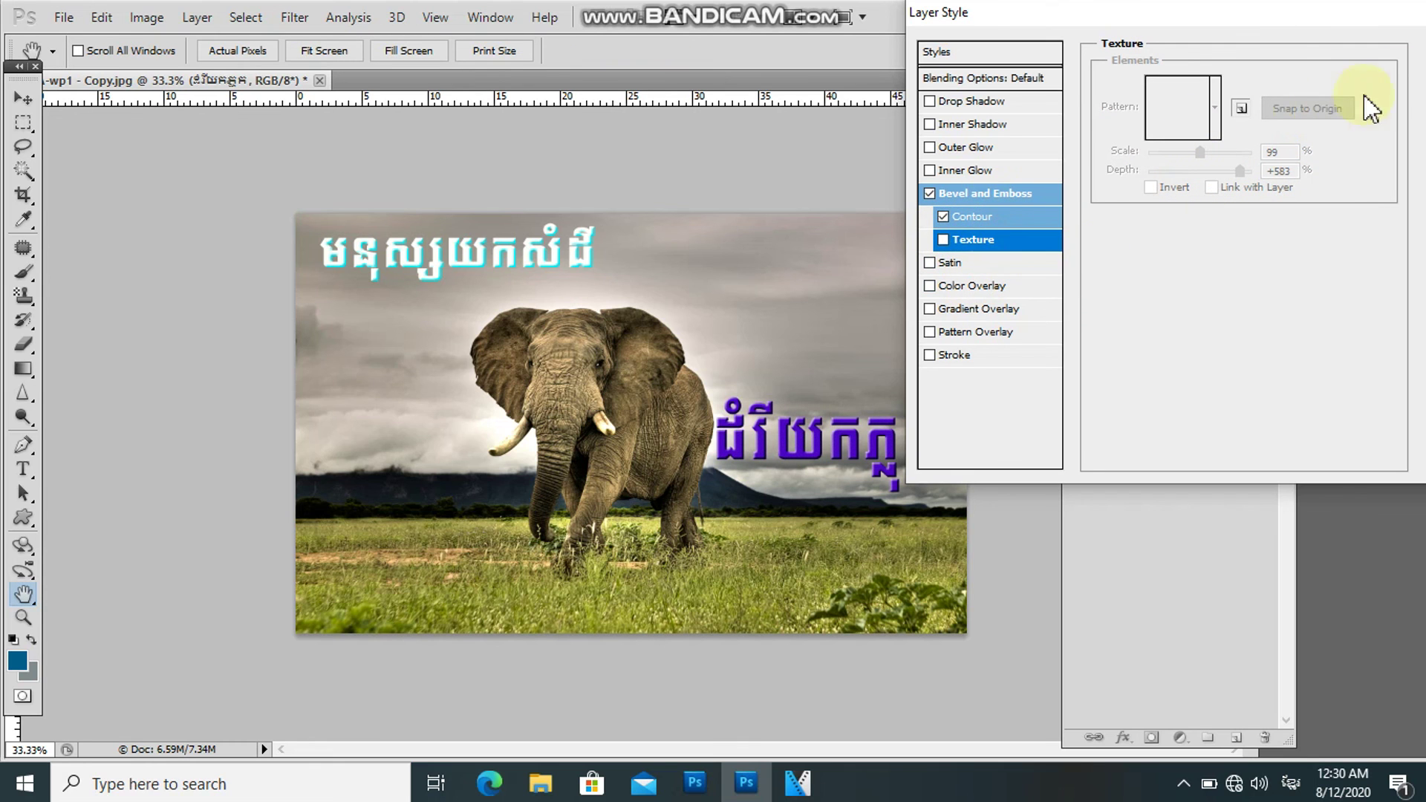
drag(1303, 19, 1187, 64)
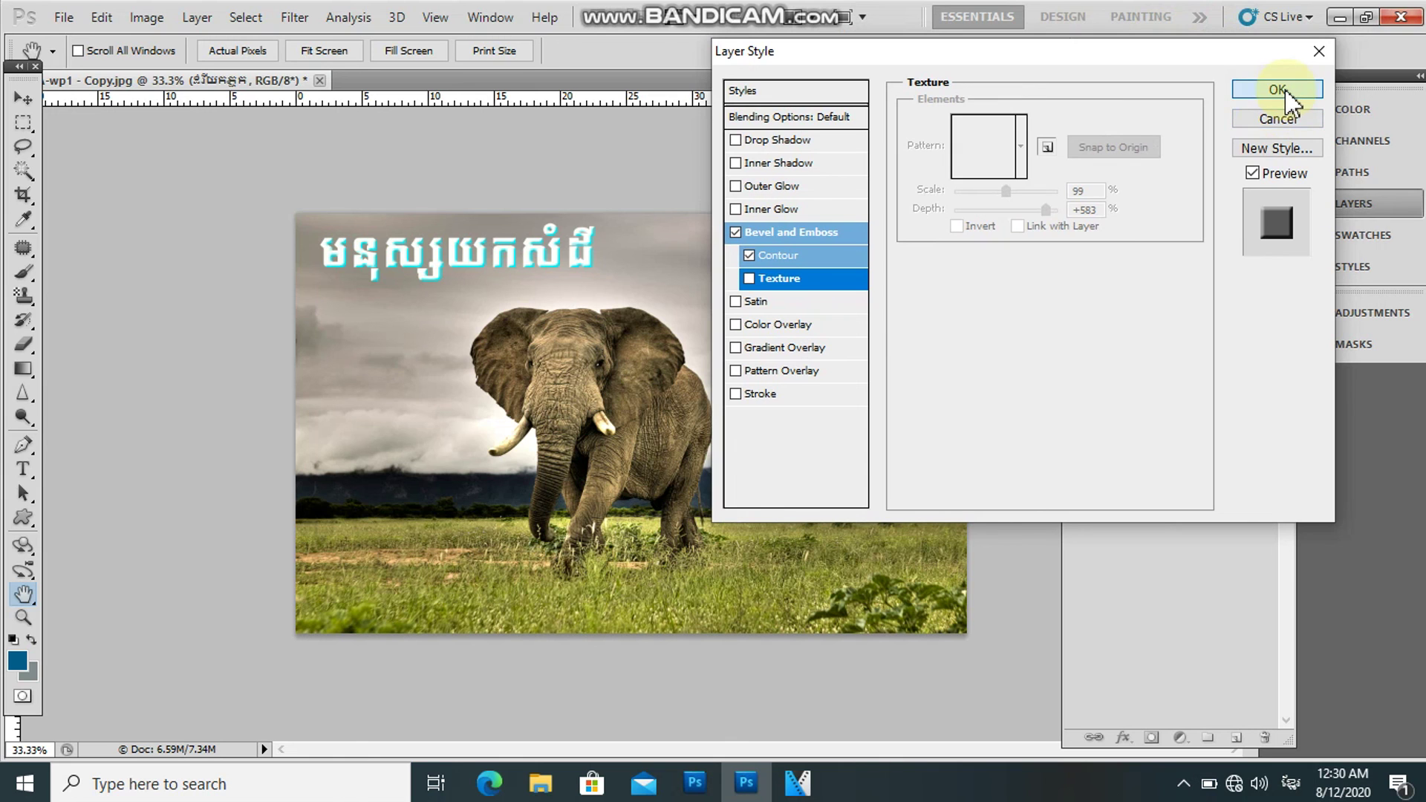
click(1277, 89)
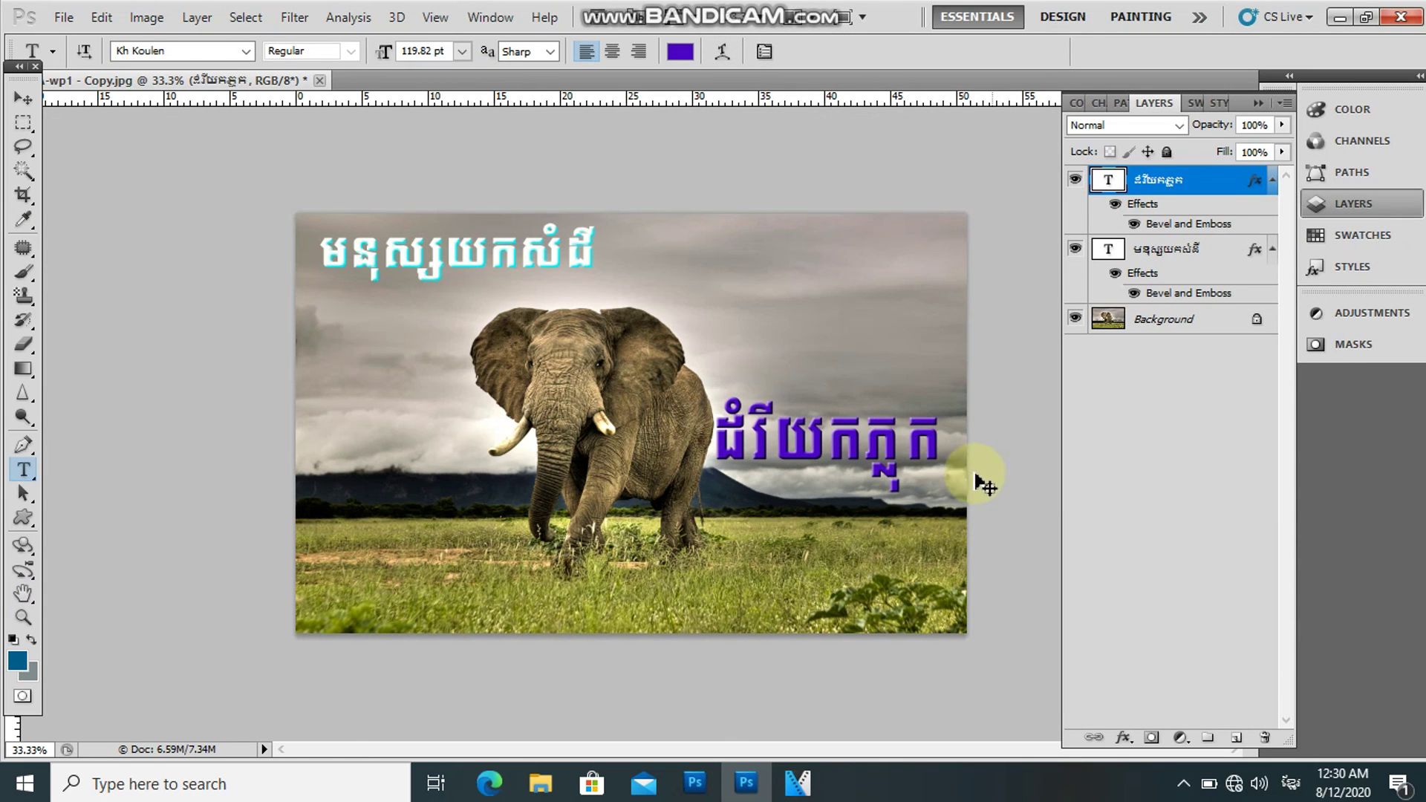
Stretch the purple caption's right edge to widen it slightly
key(ctrl+t)
drag(944, 452, 956, 453)
key(Return)
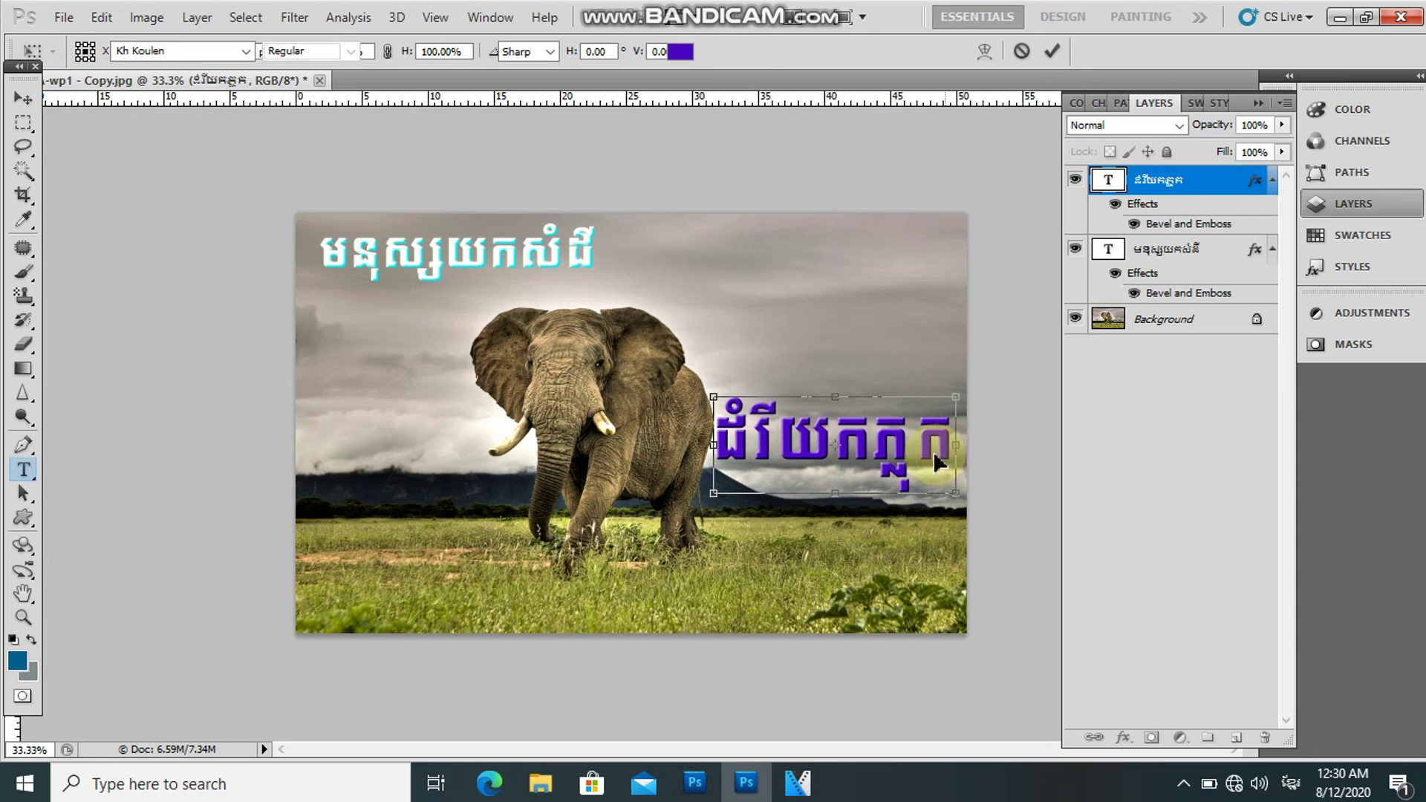
Select the white title layer, scale it to 114.86%, and nudge it right and down
key(v)
right_click(456, 264)
click(475, 267)
key(ctrl+t)
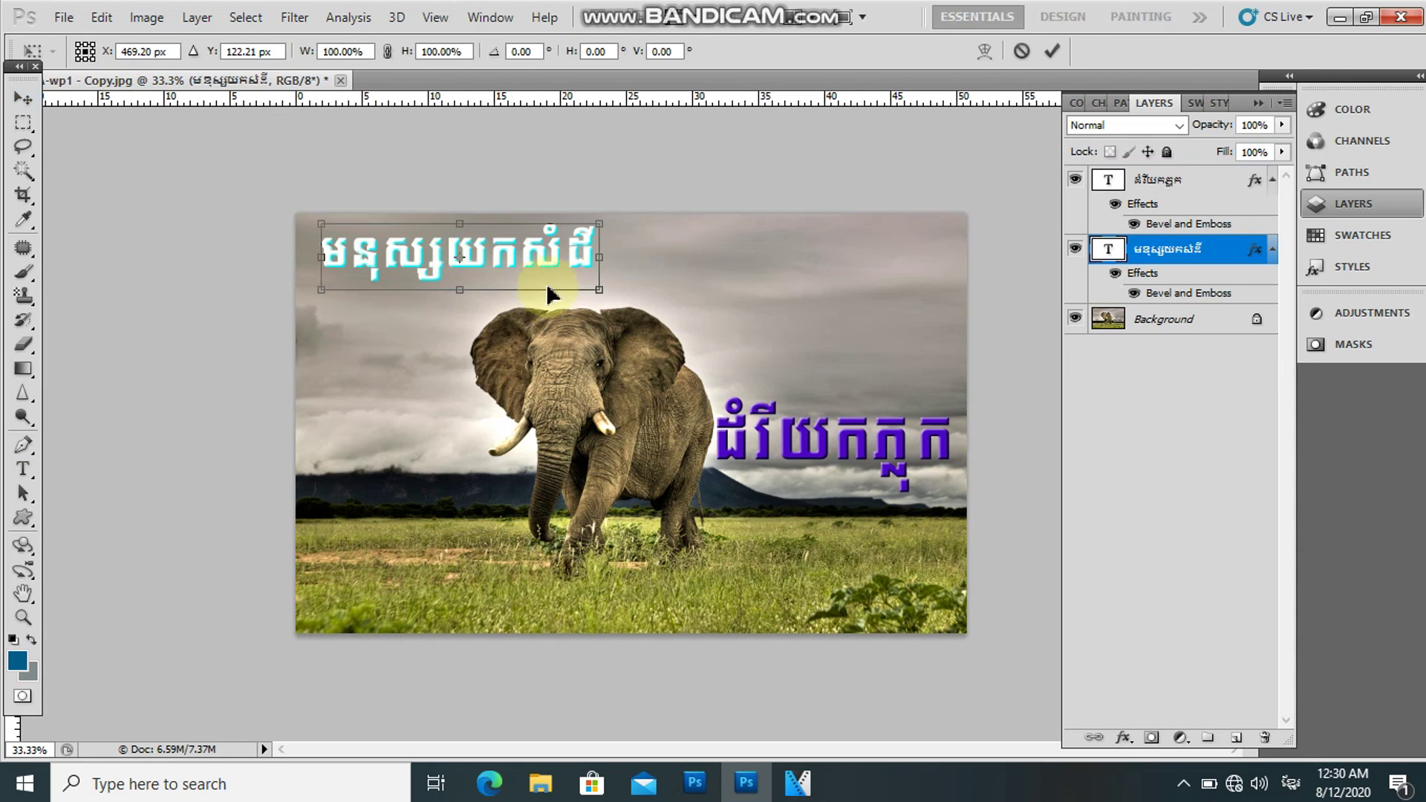
drag(598, 289, 614, 292)
drag(555, 253, 565, 276)
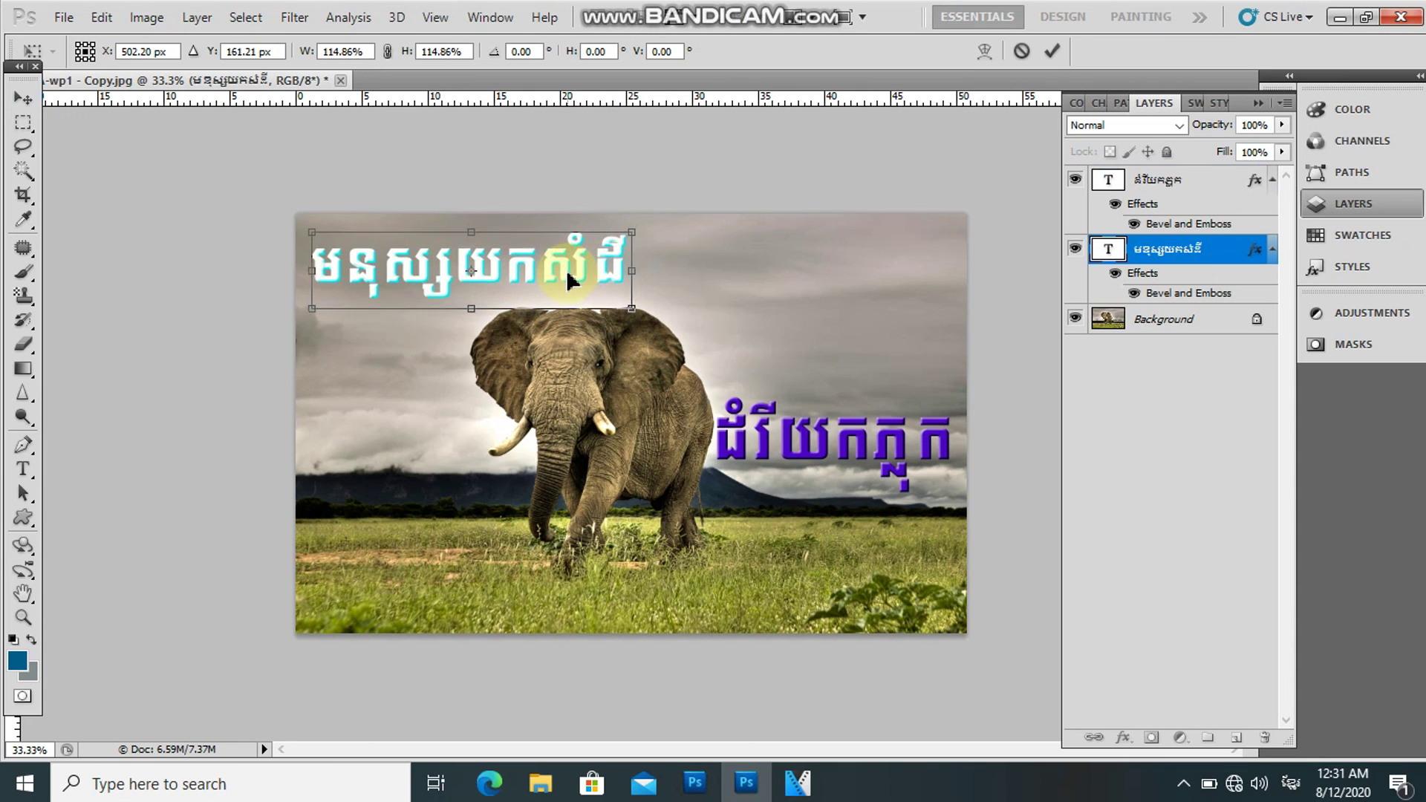
key(Return)
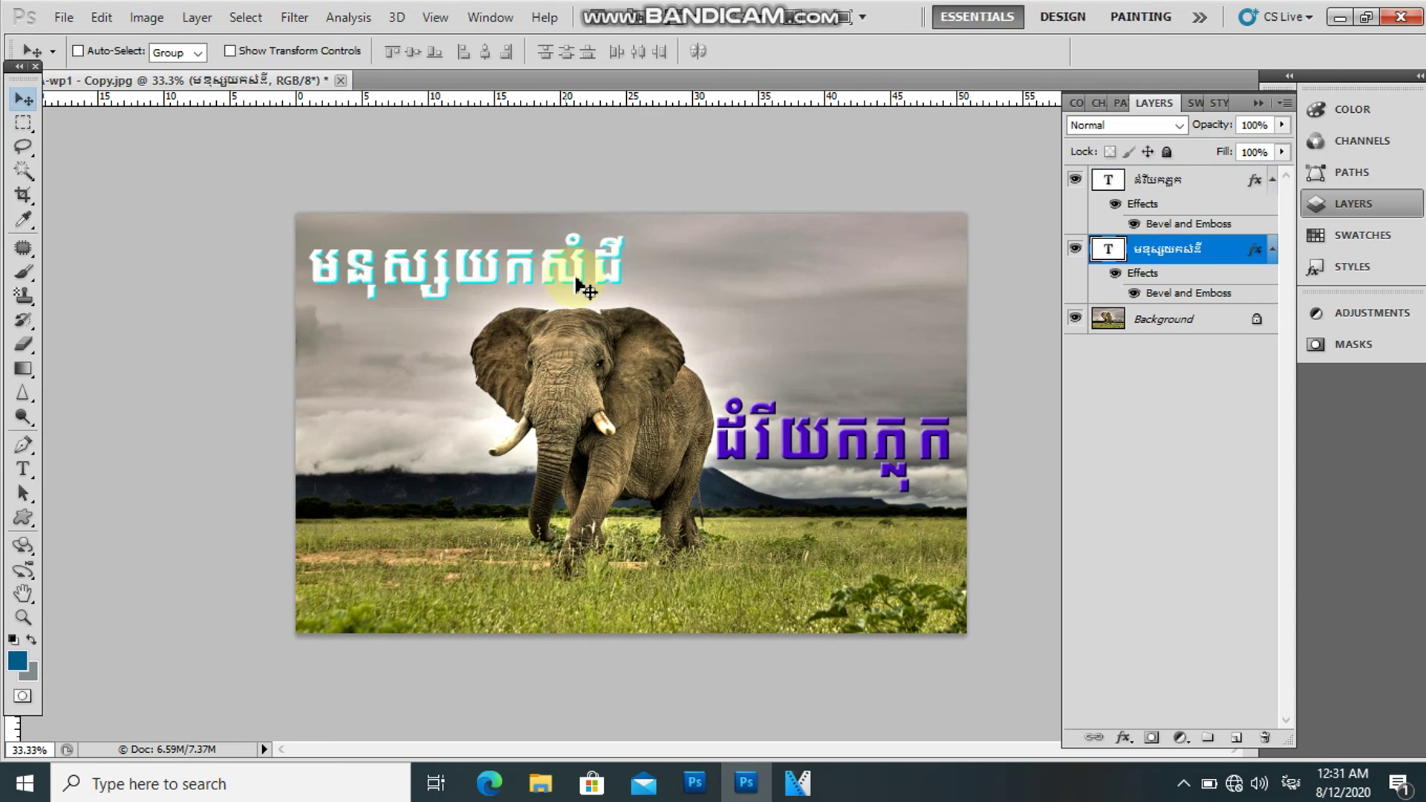